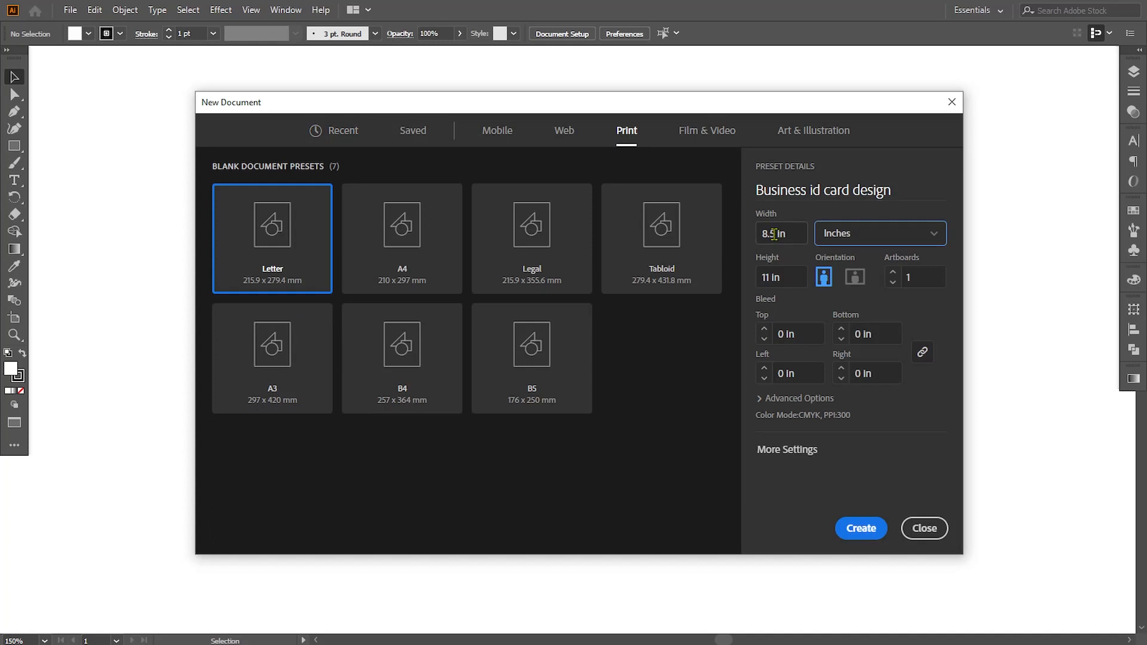
- Set the new print document to 2.13 in wide and 3.39 in high, with 2 artboards and a 0.125 in bleed on all sides
{"action": "left_click_drag", "start_coordinate": [775, 234], "coordinate": [758, 234]}
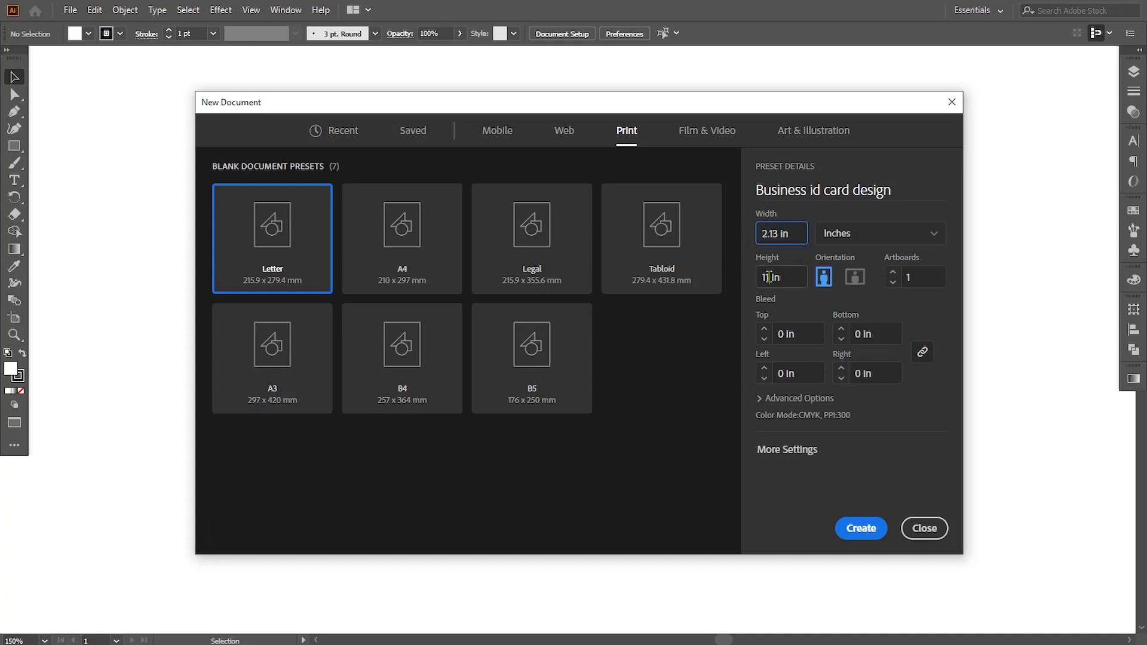
{"action": "left_click_drag", "start_coordinate": [769, 278], "coordinate": [754, 285]}
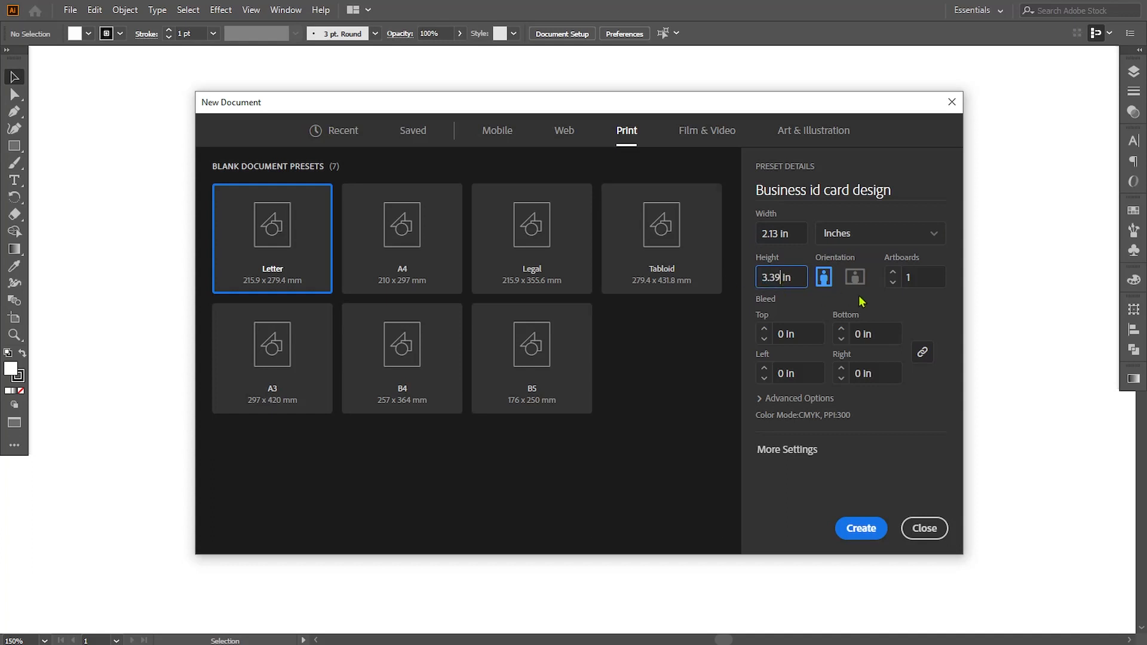
{"action": "left_click", "coordinate": [908, 279]}
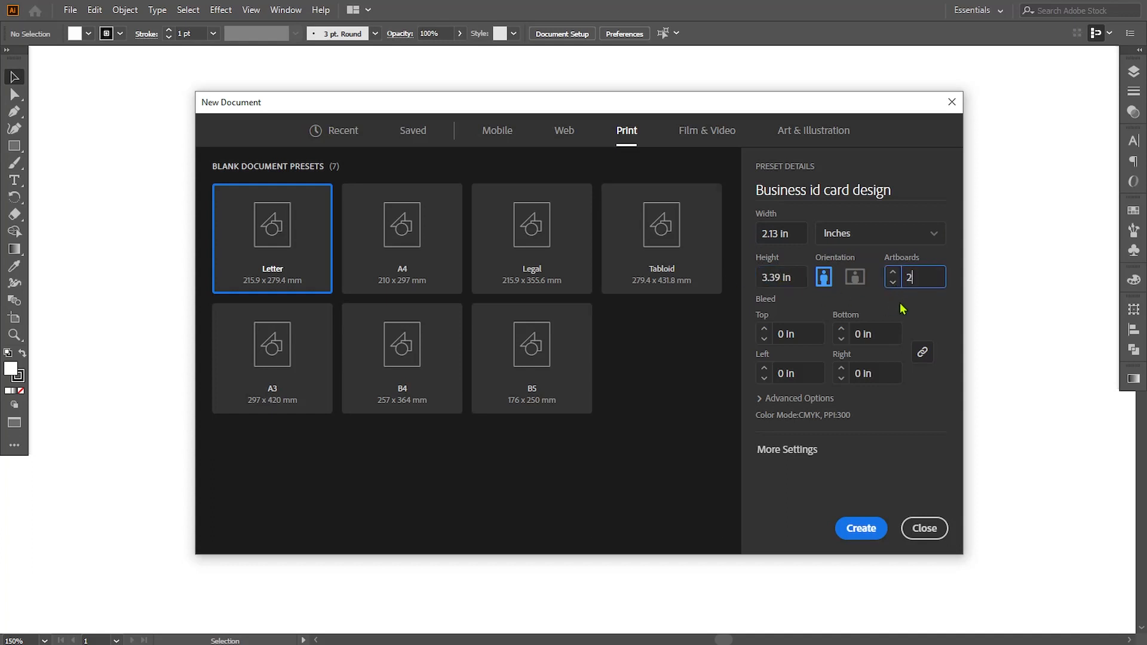
{"action": "type", "text": "2"}
{"action": "left_click", "coordinate": [773, 334]}
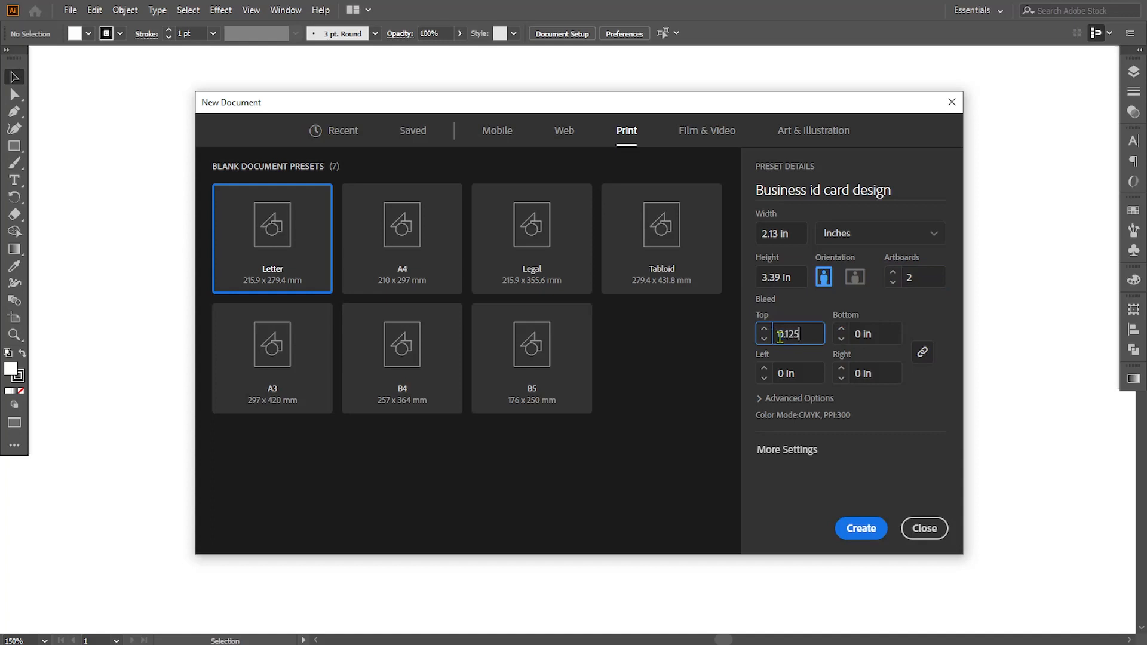
{"action": "left_click", "coordinate": [806, 369]}
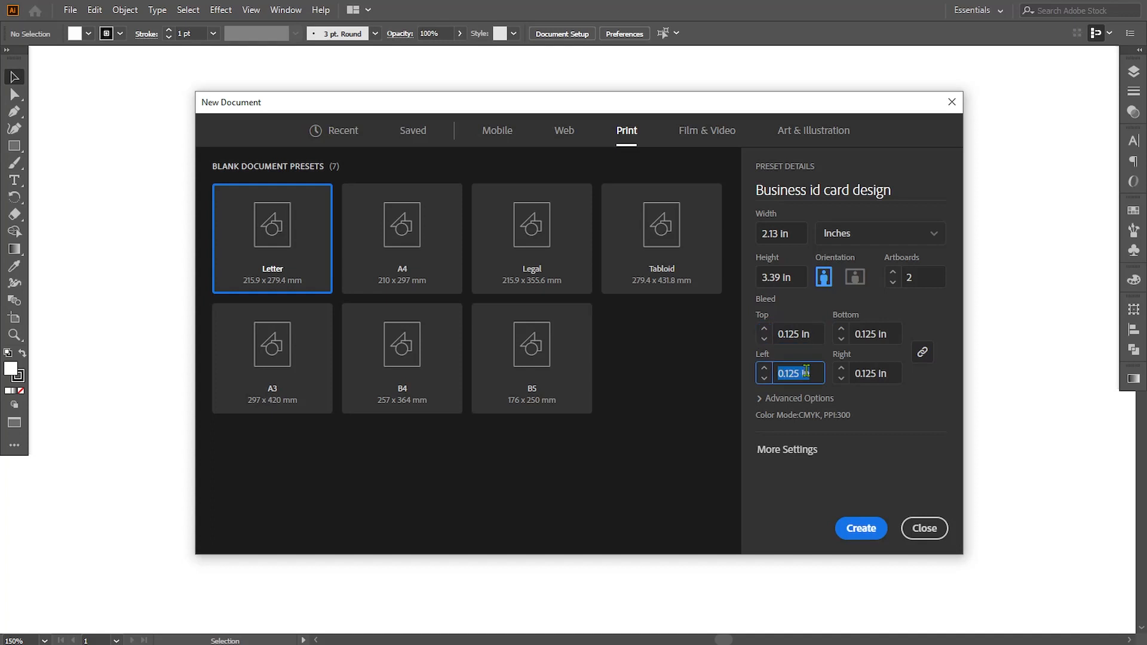
- Set the artboard spacing to 0.1 in and create the document
{"action": "left_click", "coordinate": [800, 399]}
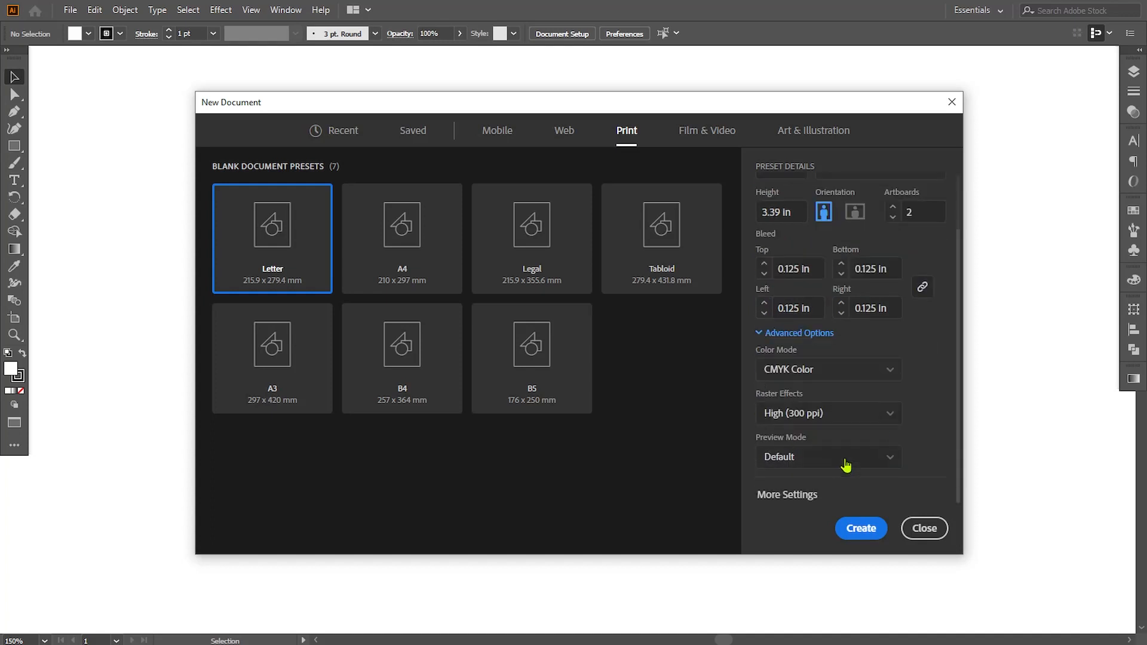
{"action": "left_click", "coordinate": [789, 496]}
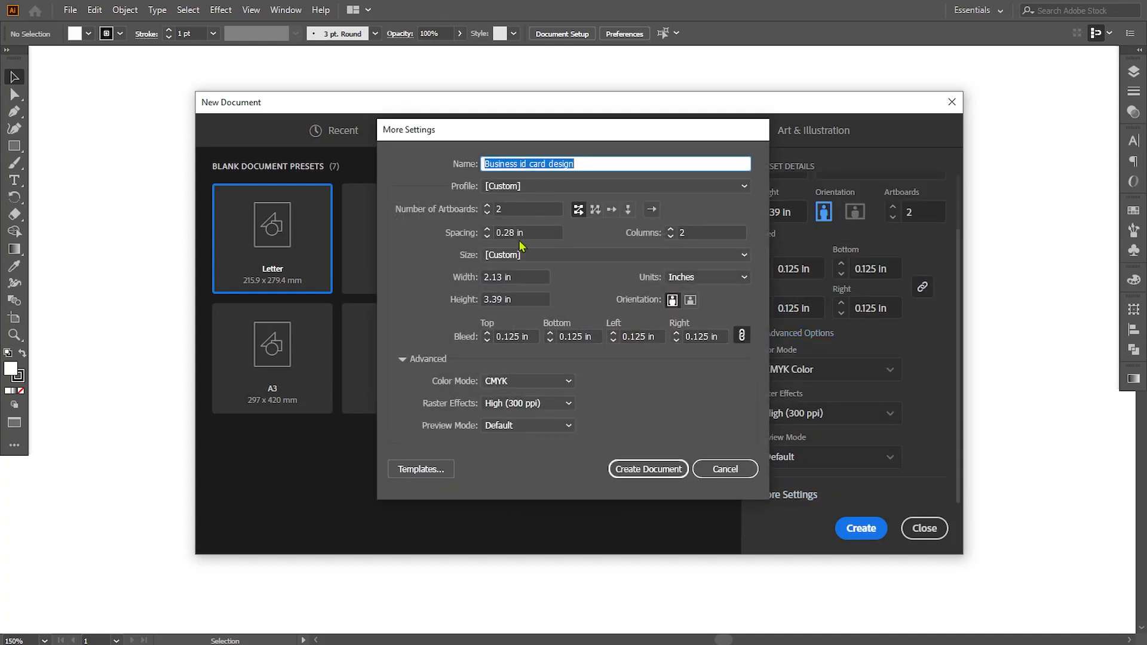
{"action": "left_click", "coordinate": [518, 234]}
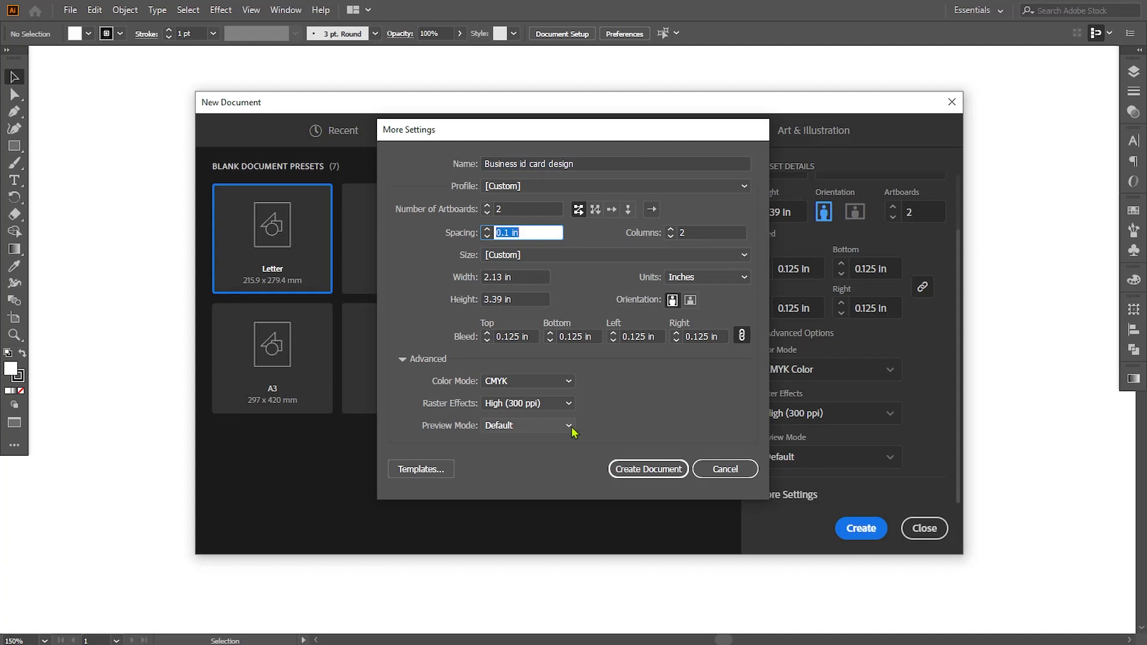
{"action": "left_click", "coordinate": [635, 472]}
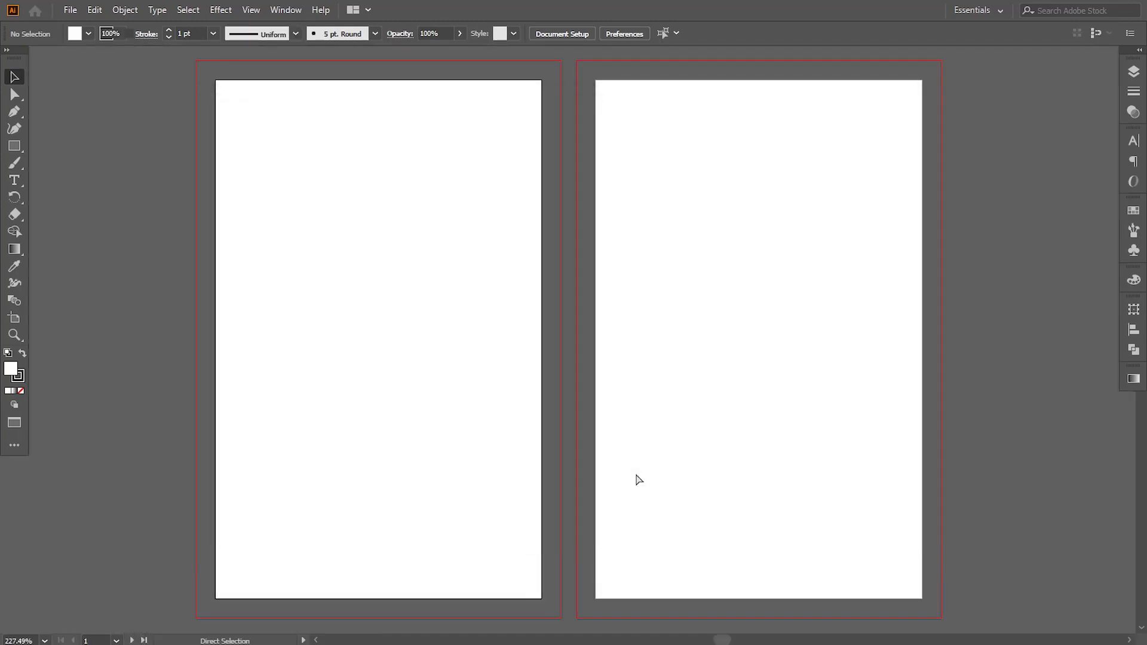
- Paste the prepared card assets and place them beside the first artboard, on its left side
{"action": "key", "text": "ctrl+v"}
{"action": "key", "text": "ctrl+minus"}
{"action": "key", "text": "ctrl+minus"}
{"action": "left_click_drag", "start_coordinate": [520, 221], "coordinate": [158, 221]}
{"action": "left_click", "coordinate": [796, 368]}
{"action": "key", "text": "space"}
{"action": "left_click_drag", "start_coordinate": [542, 355], "coordinate": [688, 359]}
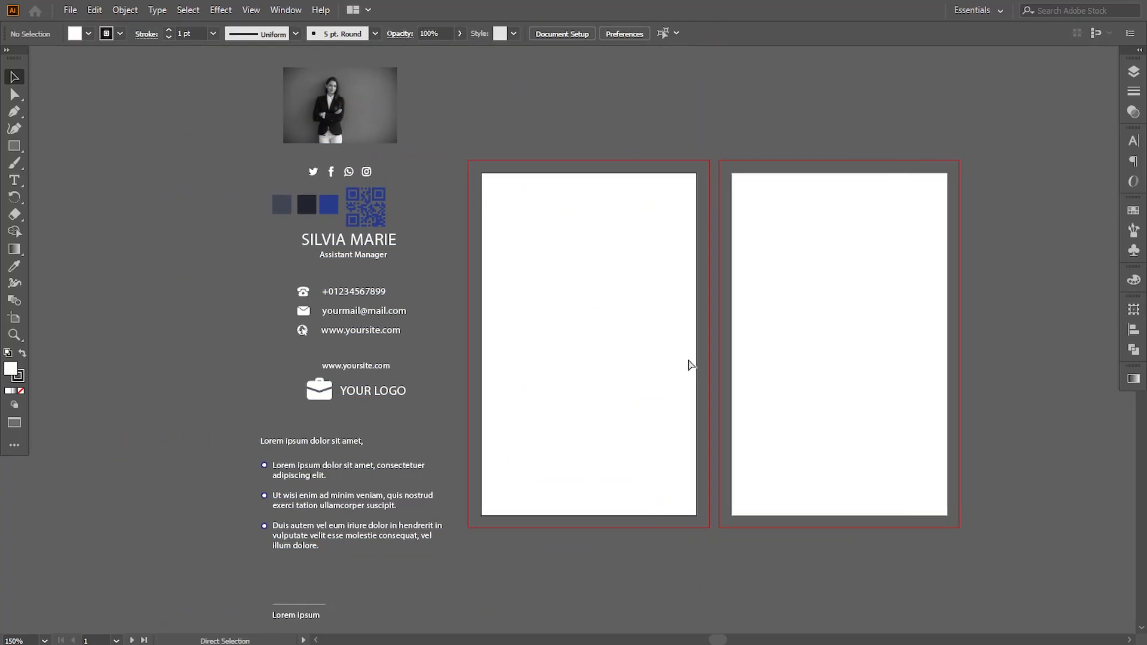
- Draw a rectangle of about 2.38 × 3.64 in covering the first artboard out to its bleed, without a stroke
{"action": "key", "text": "ctrl+plus"}
{"action": "key", "text": "ctrl+minus"}
{"action": "key", "text": "space"}
{"action": "left_click_drag", "start_coordinate": [635, 333], "coordinate": [512, 334]}
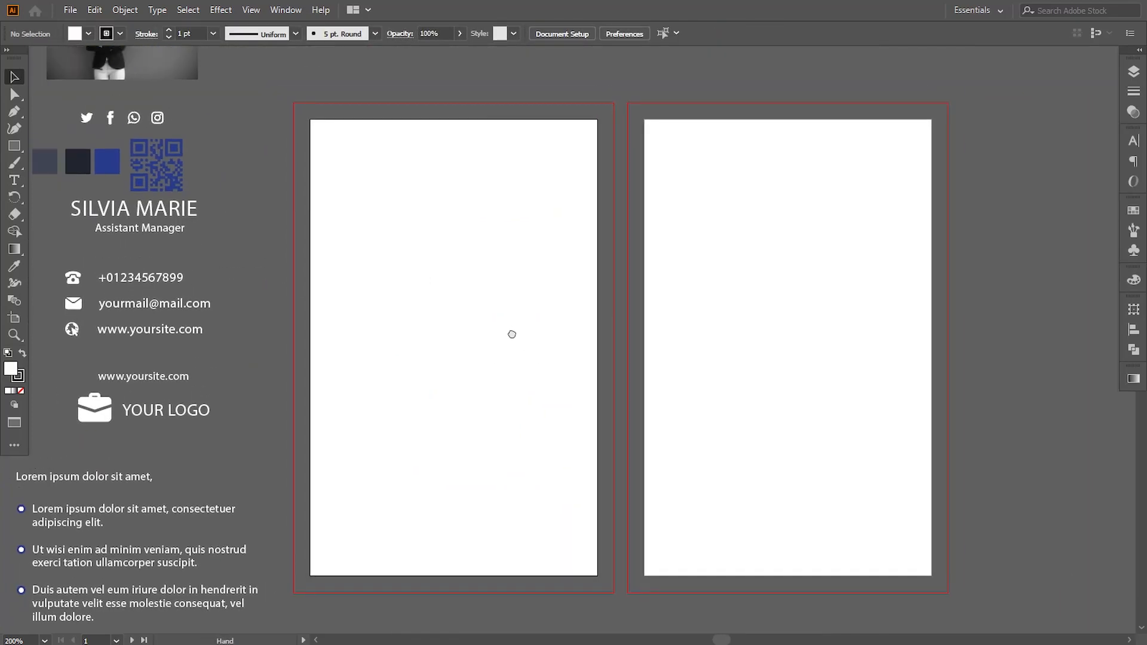
{"action": "left_click", "coordinate": [14, 148]}
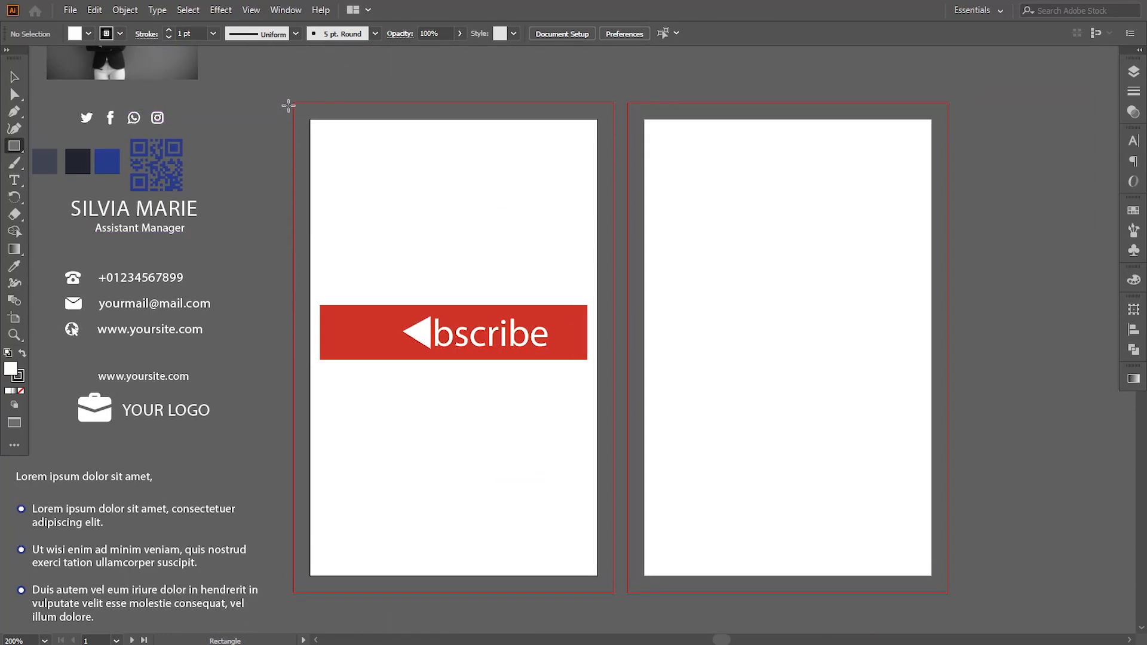
{"action": "mouse_move", "coordinate": [293, 103]}
{"action": "left_mouse_down"}
{"action": "mouse_move", "coordinate": [318, 162]}
{"action": "mouse_move", "coordinate": [556, 545]}
{"action": "mouse_move", "coordinate": [572, 591]}
{"action": "mouse_move", "coordinate": [614, 593]}
{"action": "left_mouse_up"}
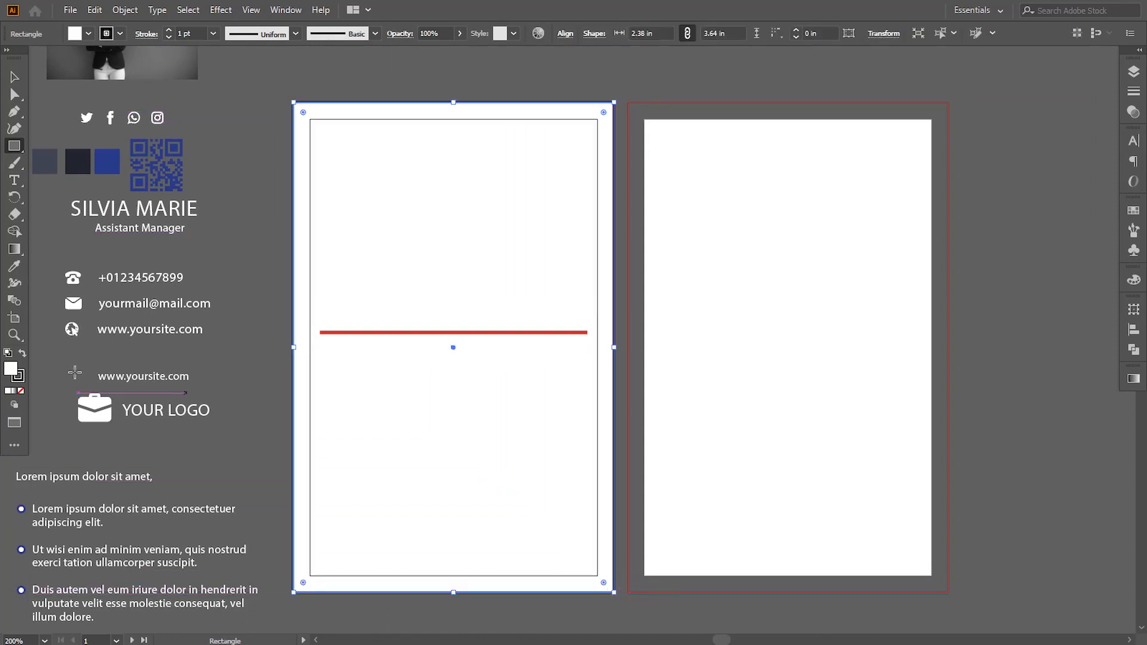
{"action": "left_click", "coordinate": [19, 378]}
{"action": "left_click", "coordinate": [20, 390]}
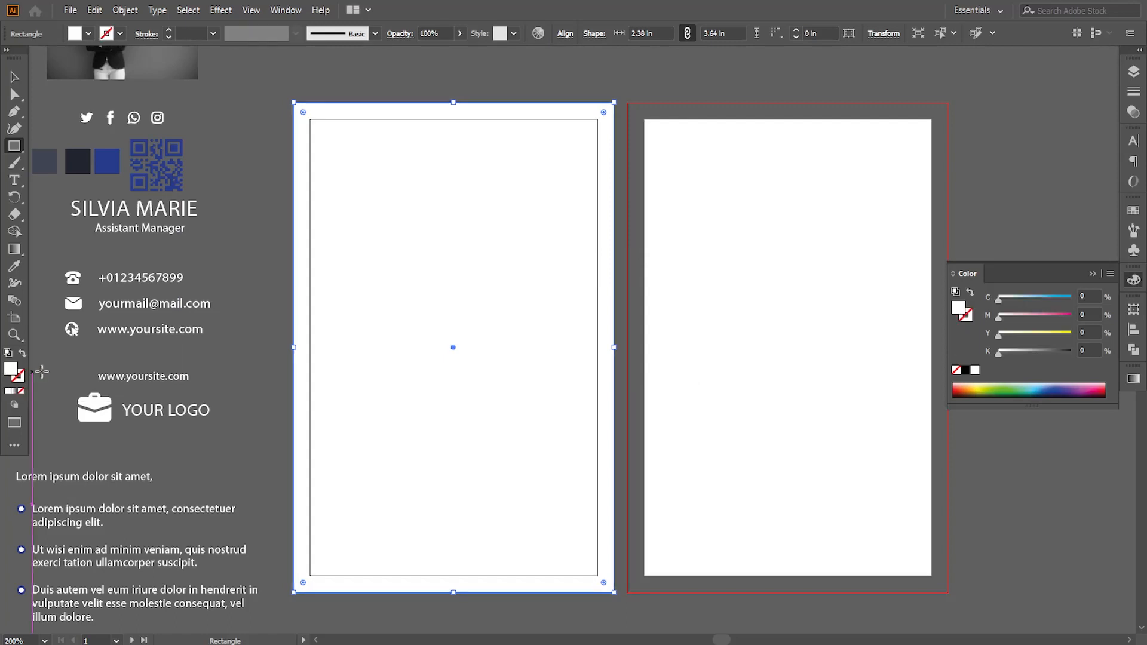
- Fill the background rectangle with the dark navy sampled from the middle color swatch
{"action": "left_click", "coordinate": [12, 269]}
{"action": "left_click", "coordinate": [78, 161]}
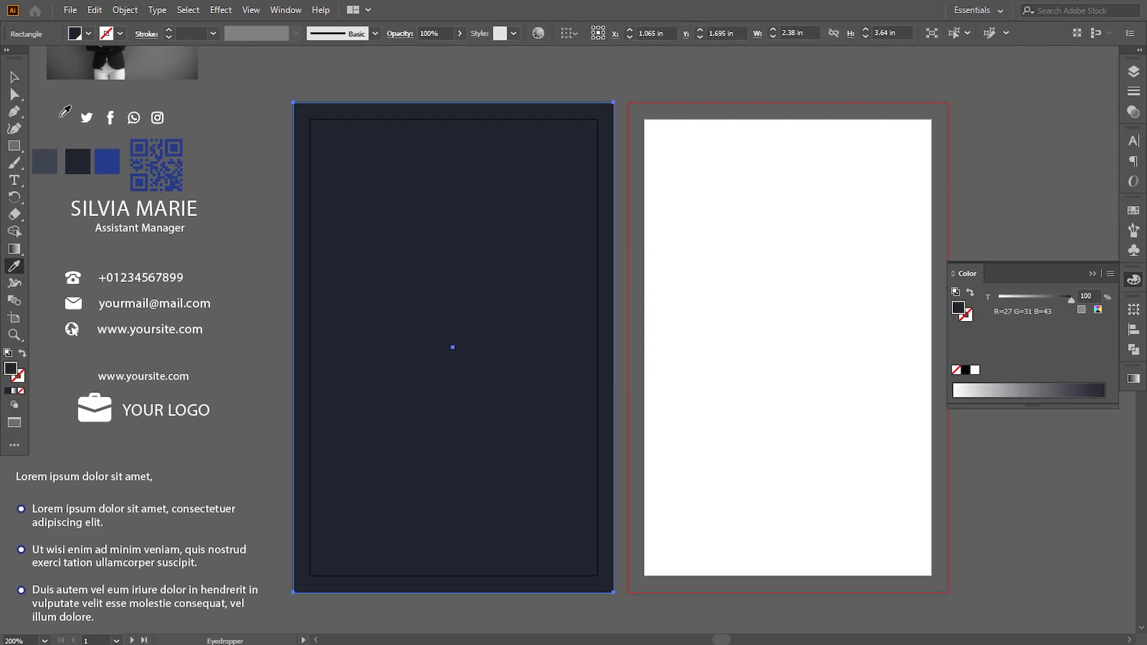
{"action": "left_click", "coordinate": [14, 77]}
{"action": "left_click", "coordinate": [221, 128]}
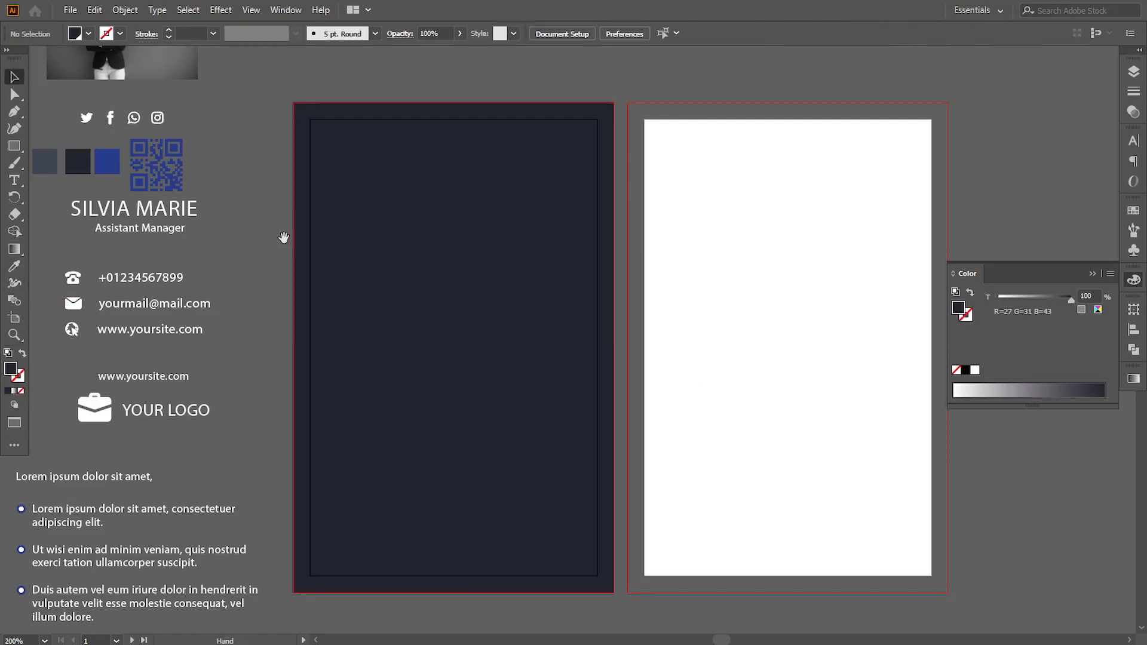
- Draw a circle about 1.63 in across in the upper part of the first card and fill it with the sampled blue swatch
{"action": "left_click_drag", "start_coordinate": [284, 238], "coordinate": [296, 240]}
{"action": "left_click_drag", "start_coordinate": [15, 150], "coordinate": [60, 174]}
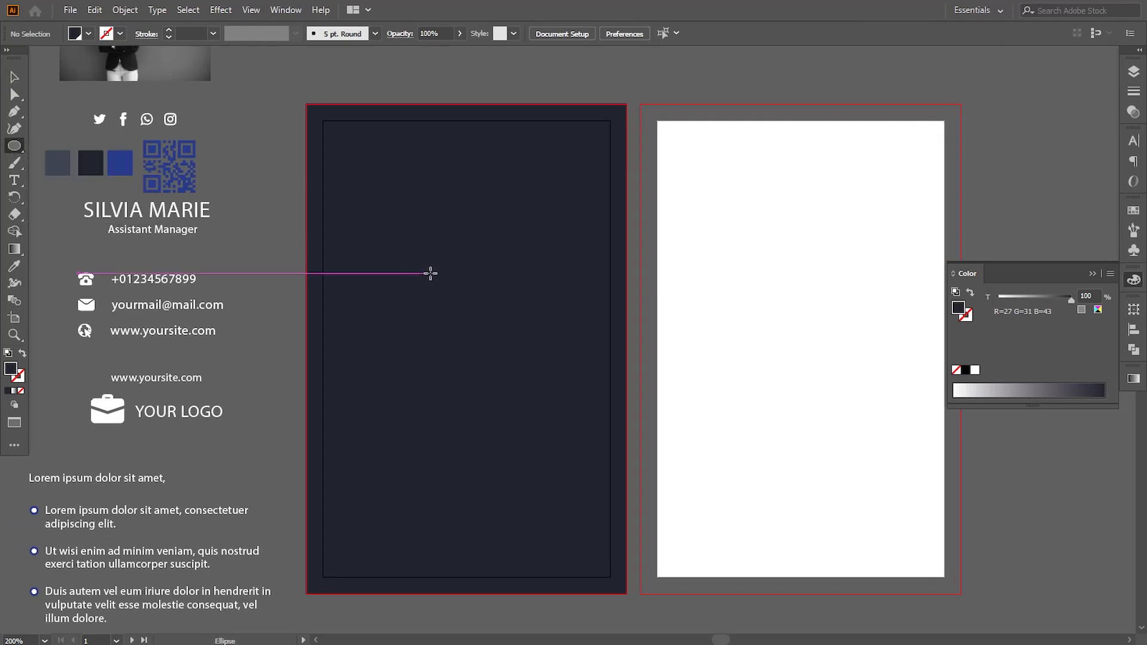
{"action": "left_click_drag", "start_coordinate": [375, 155], "coordinate": [594, 376]}
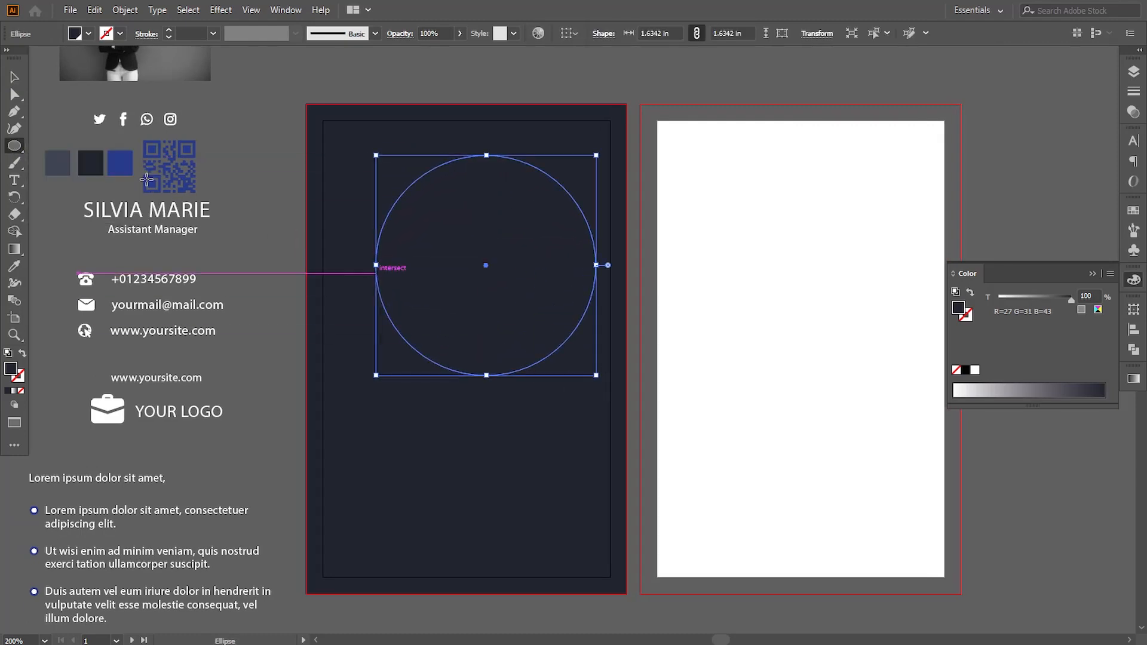
{"action": "left_click", "coordinate": [14, 76]}
{"action": "left_click", "coordinate": [15, 266]}
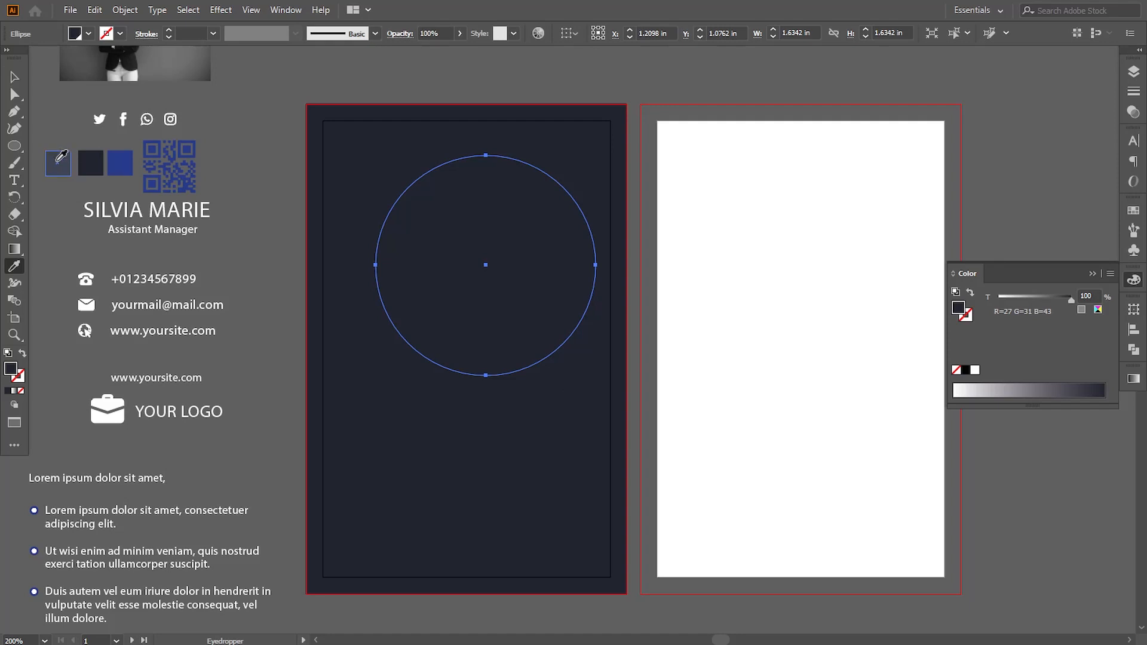
{"action": "left_click", "coordinate": [122, 162]}
{"action": "left_click", "coordinate": [14, 77]}
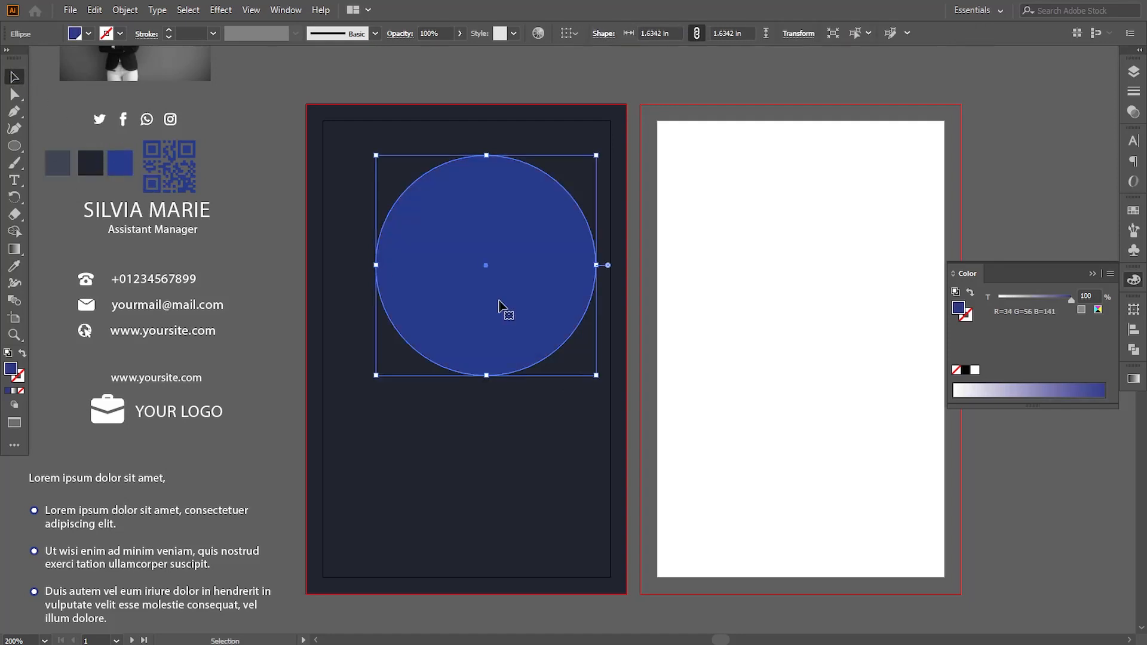
- Center the blue circle horizontally near the card's top and scale it down to about 1.42 in across
{"action": "left_click_drag", "start_coordinate": [489, 297], "coordinate": [469, 284]}
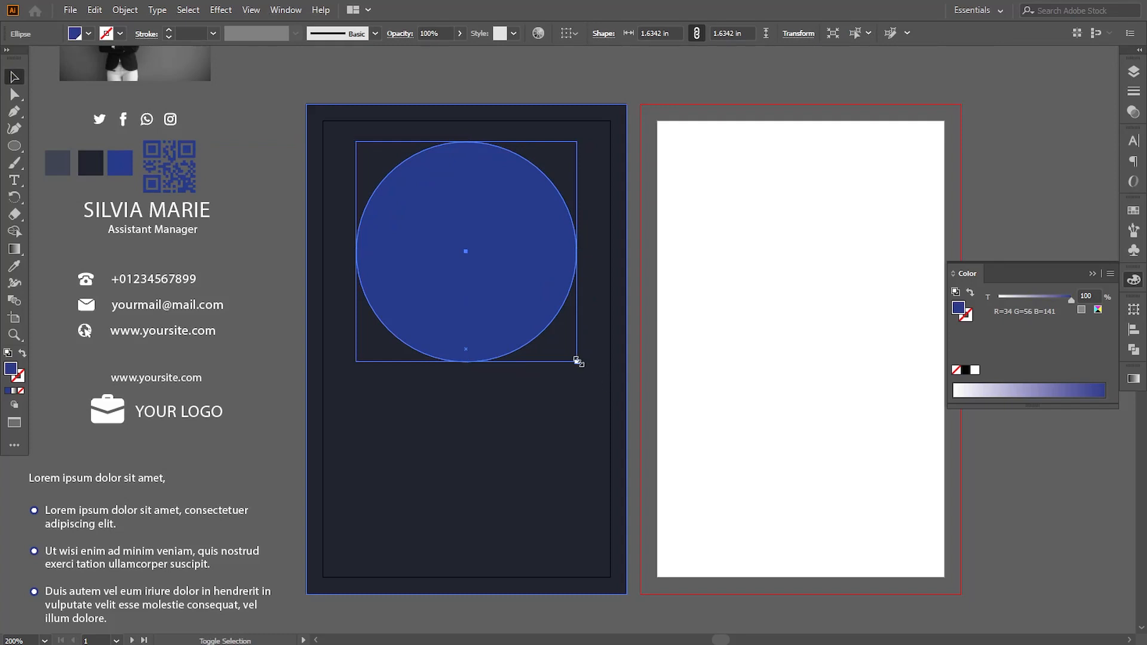
{"action": "left_click_drag", "start_coordinate": [578, 361], "coordinate": [562, 347]}
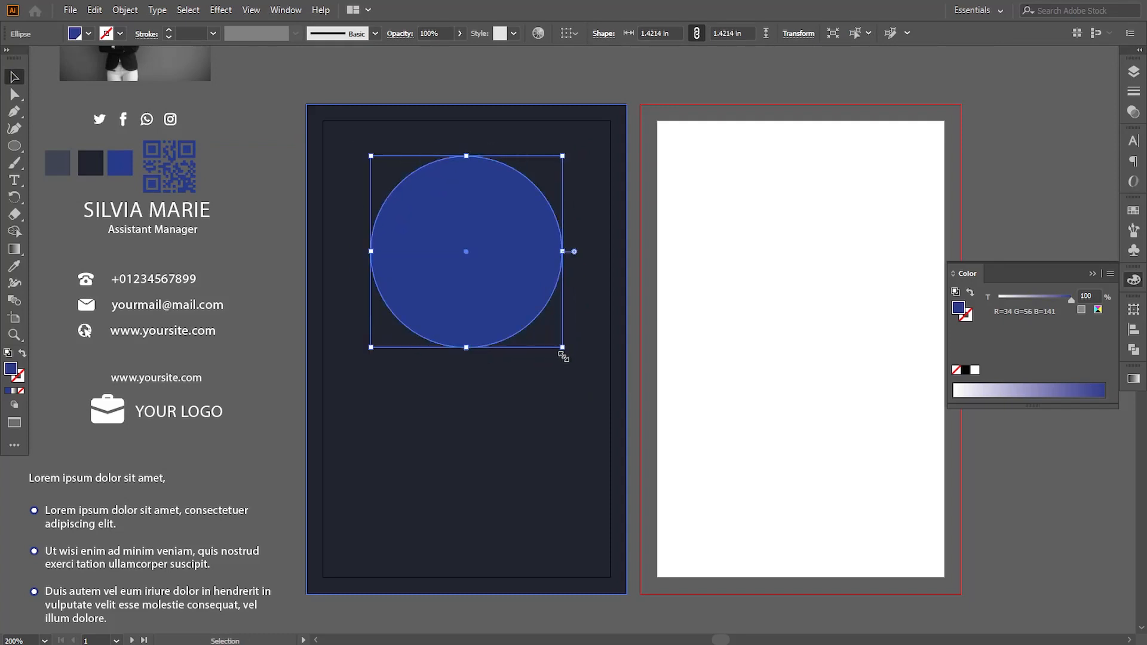
{"action": "left_click", "coordinate": [239, 273]}
{"action": "left_click_drag", "start_coordinate": [469, 265], "coordinate": [469, 256]}
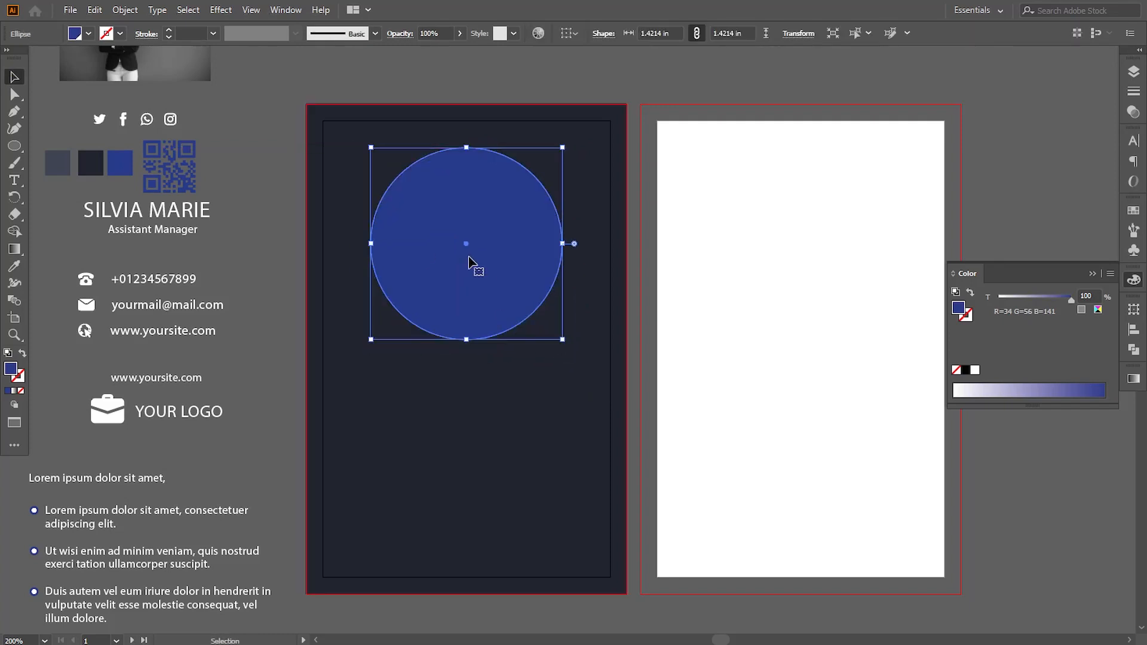
- Duplicate the blue circle in place, shrink the copy to about 1.24 in around its center and fill it with pale lavender-blue
{"action": "left_click", "coordinate": [94, 9]}
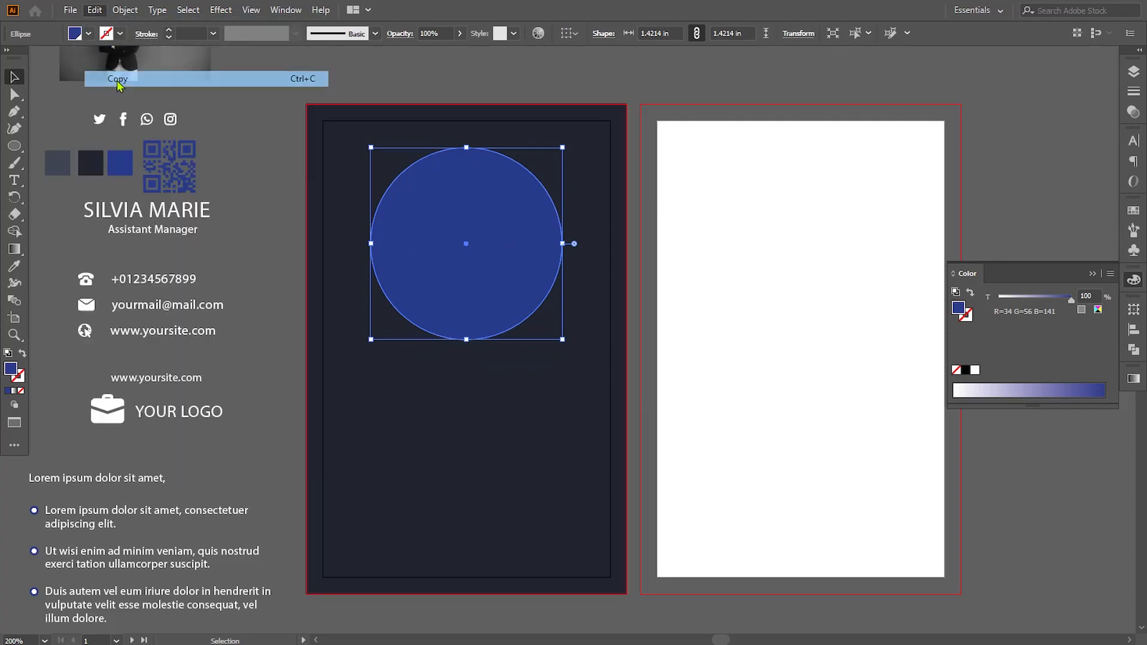
{"action": "left_click", "coordinate": [133, 110]}
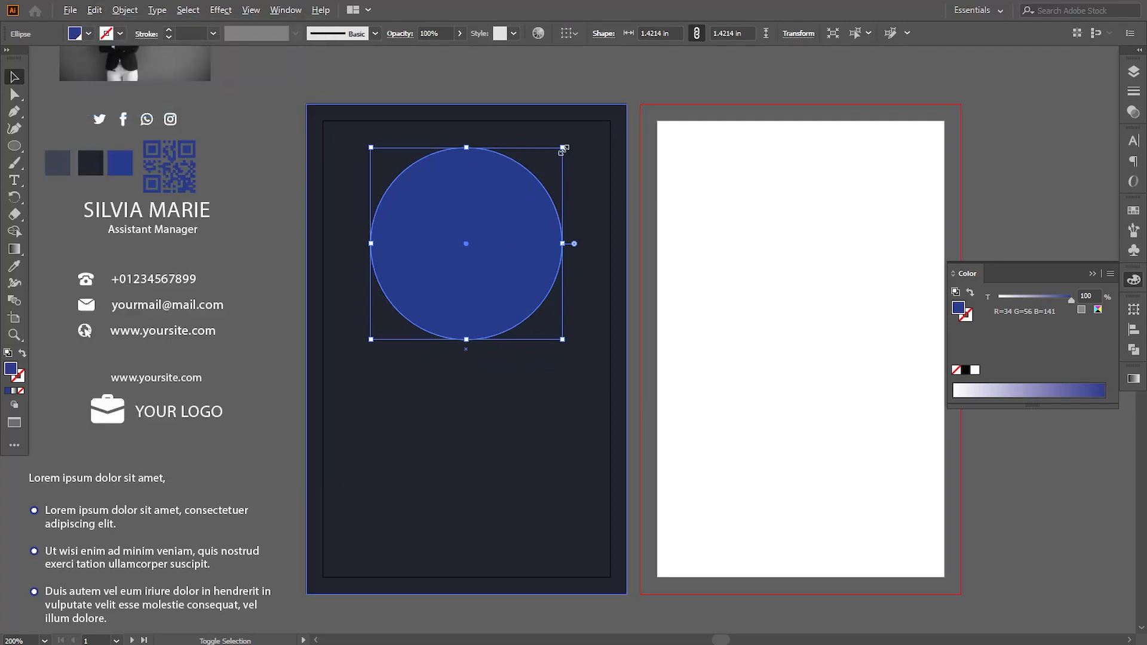
{"action": "left_click_drag", "start_coordinate": [564, 149], "coordinate": [547, 159]}
{"action": "double_click", "coordinate": [14, 369]}
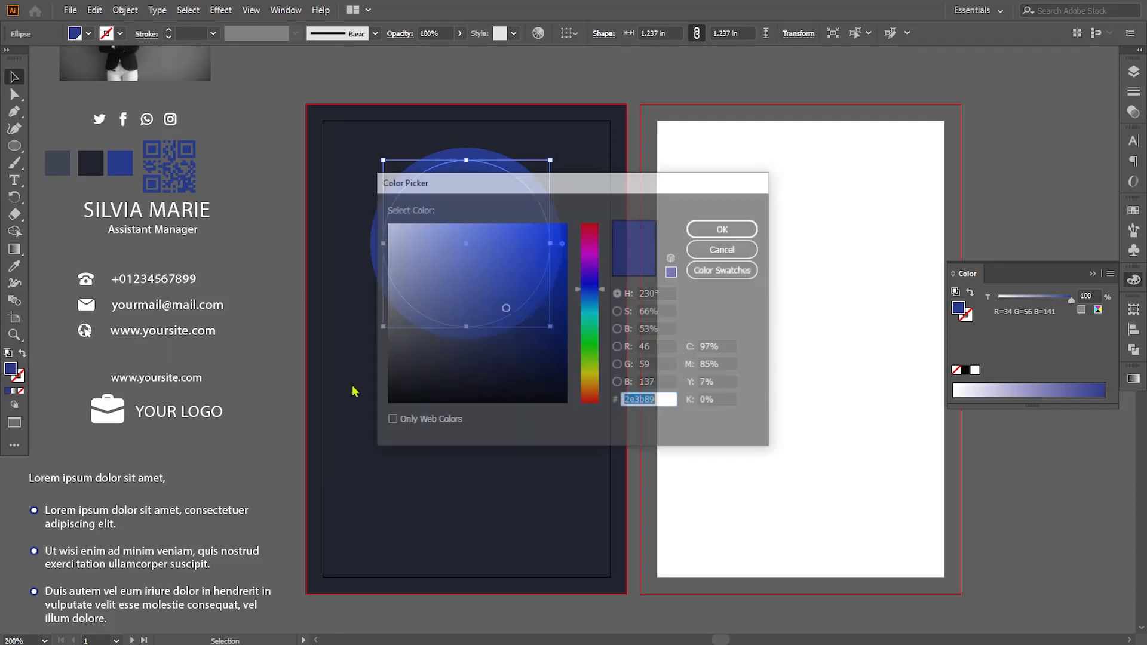
{"action": "left_click", "coordinate": [410, 257]}
{"action": "left_click", "coordinate": [723, 226]}
- Swap the outer circle's fill and stroke to make a blue outline ring, and set its stroke weight to 0.75 pt
{"action": "left_click", "coordinate": [529, 185]}
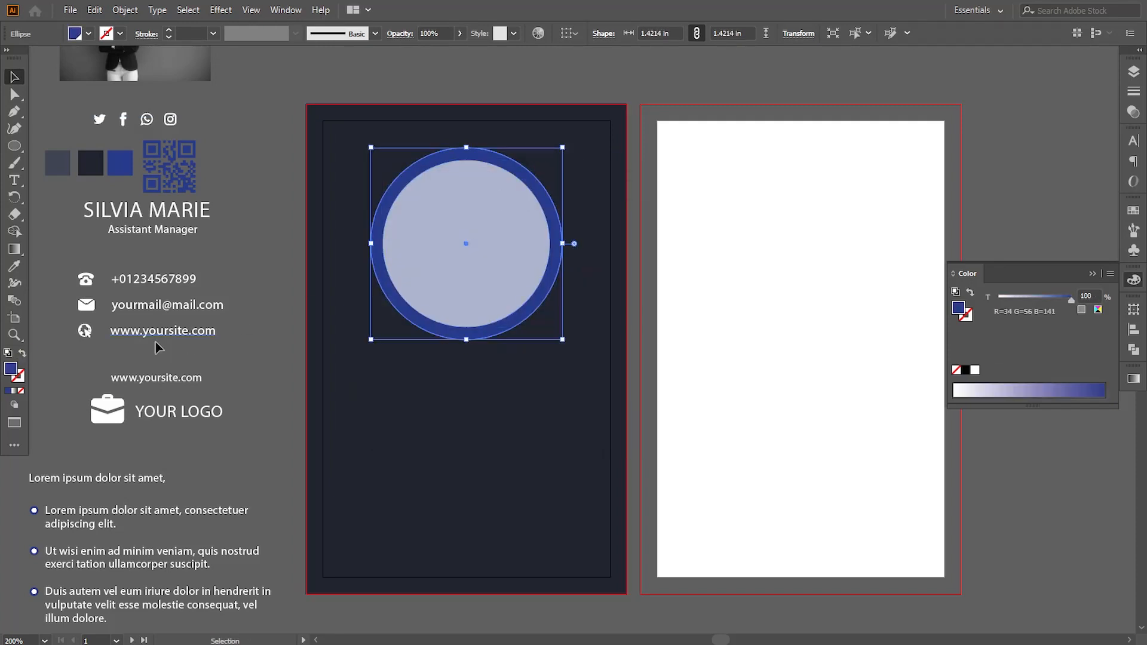
{"action": "left_click", "coordinate": [21, 353]}
{"action": "left_click", "coordinate": [253, 279]}
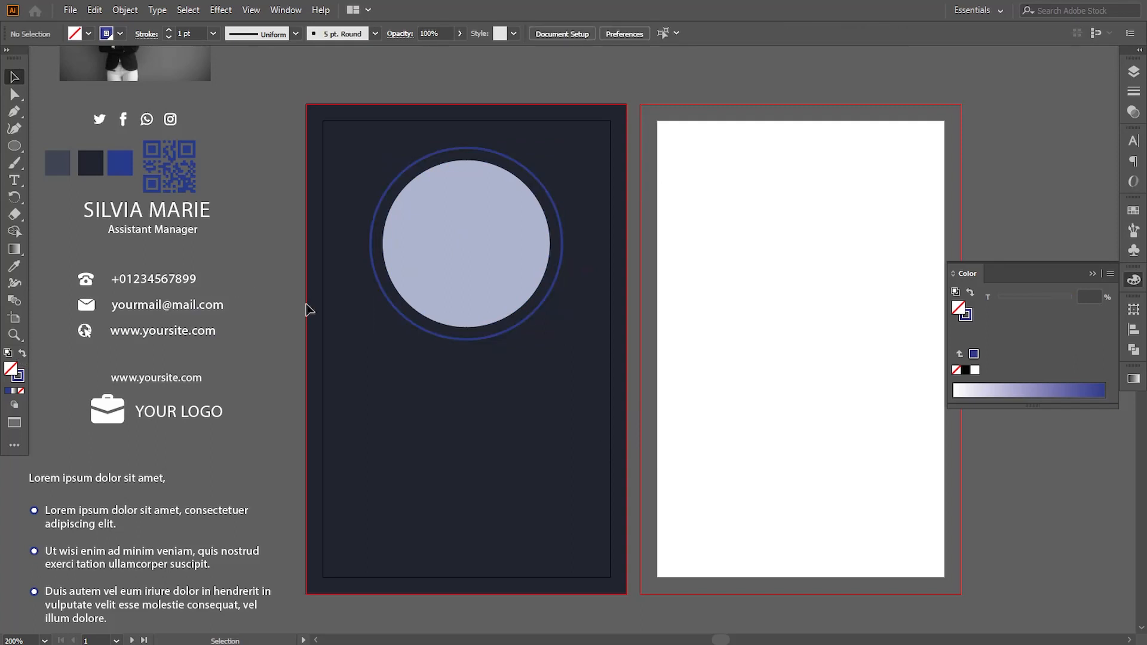
{"action": "left_click", "coordinate": [394, 306]}
{"action": "left_click", "coordinate": [169, 37]}
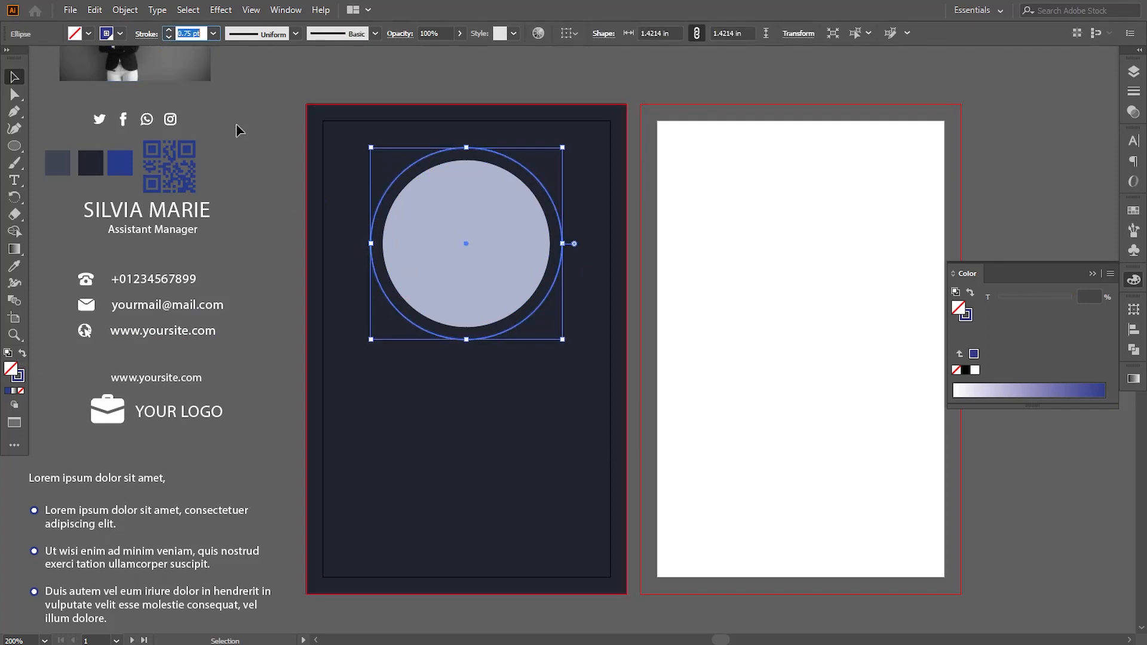
{"action": "left_click", "coordinate": [250, 146]}
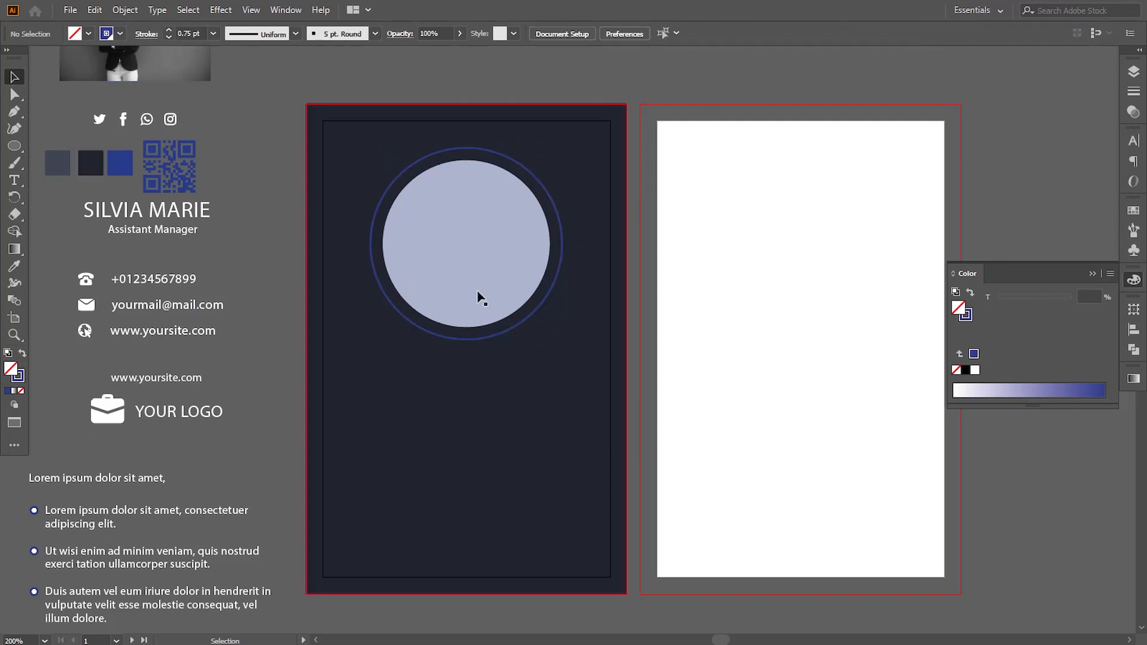
- Enlarge the pale inner circle slightly around its center to narrow the gap to the ring
{"action": "left_click", "coordinate": [486, 308]}
{"action": "left_click_drag", "start_coordinate": [550, 160], "coordinate": [553, 158]}
{"action": "left_click", "coordinate": [650, 187]}
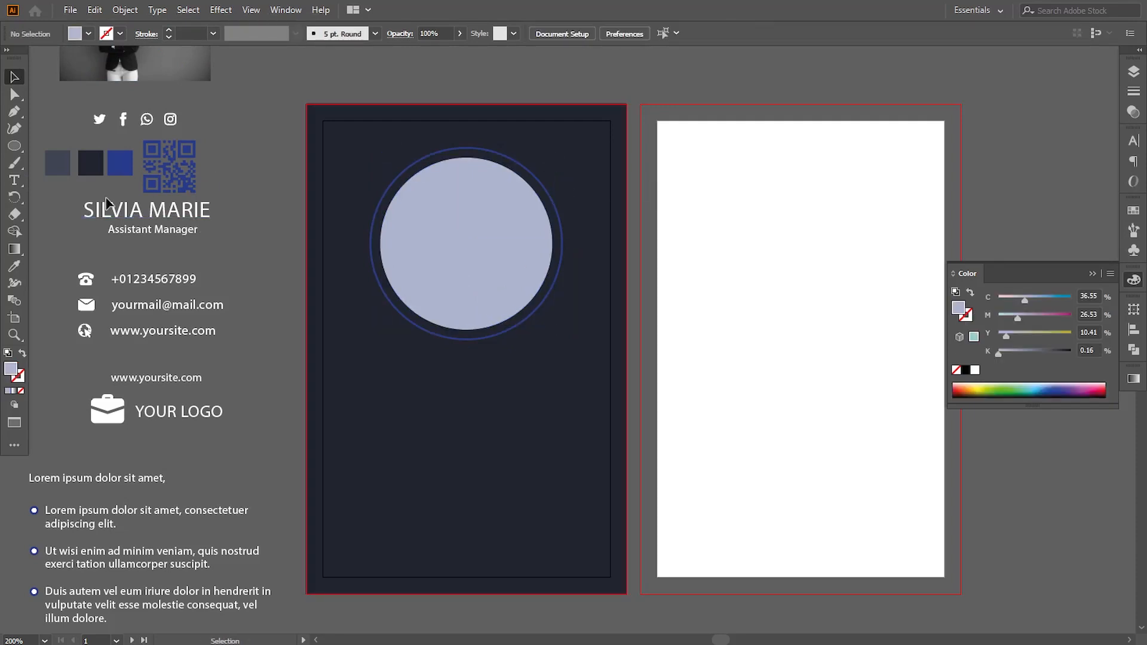
- Create a three-sided polygon with a 0.6944 in radius at the first card's left edge and rotate it slightly counterclockwise
{"action": "left_click_drag", "start_coordinate": [19, 153], "coordinate": [66, 177]}
{"action": "left_click", "coordinate": [358, 328]}
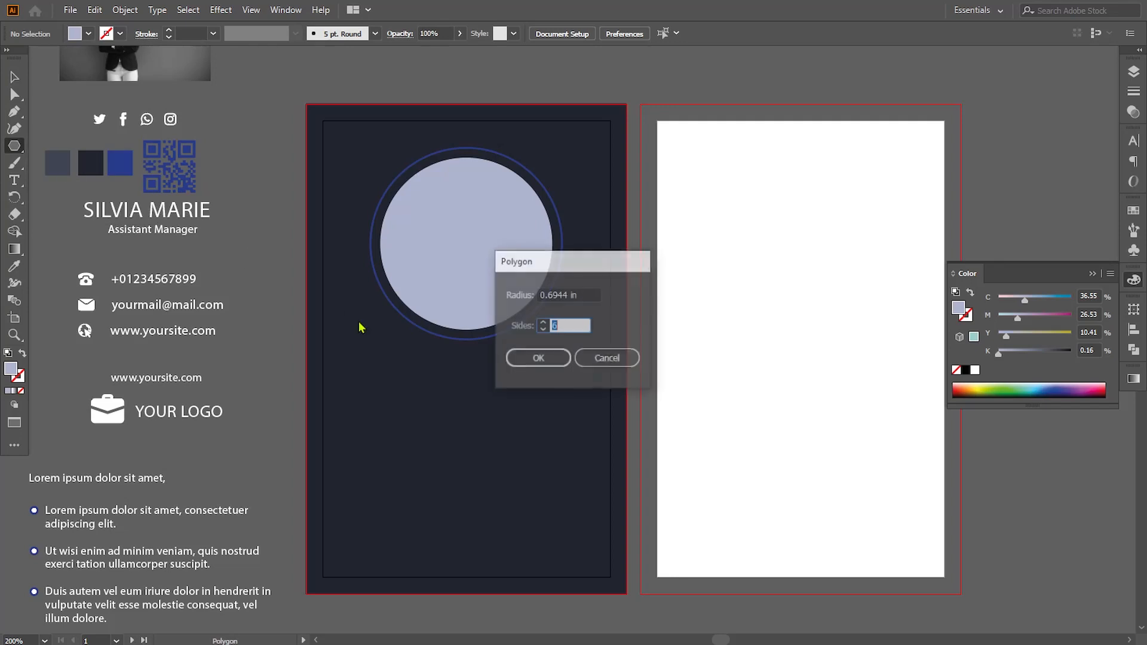
{"action": "type", "text": "3"}
{"action": "left_click", "coordinate": [539, 358]}
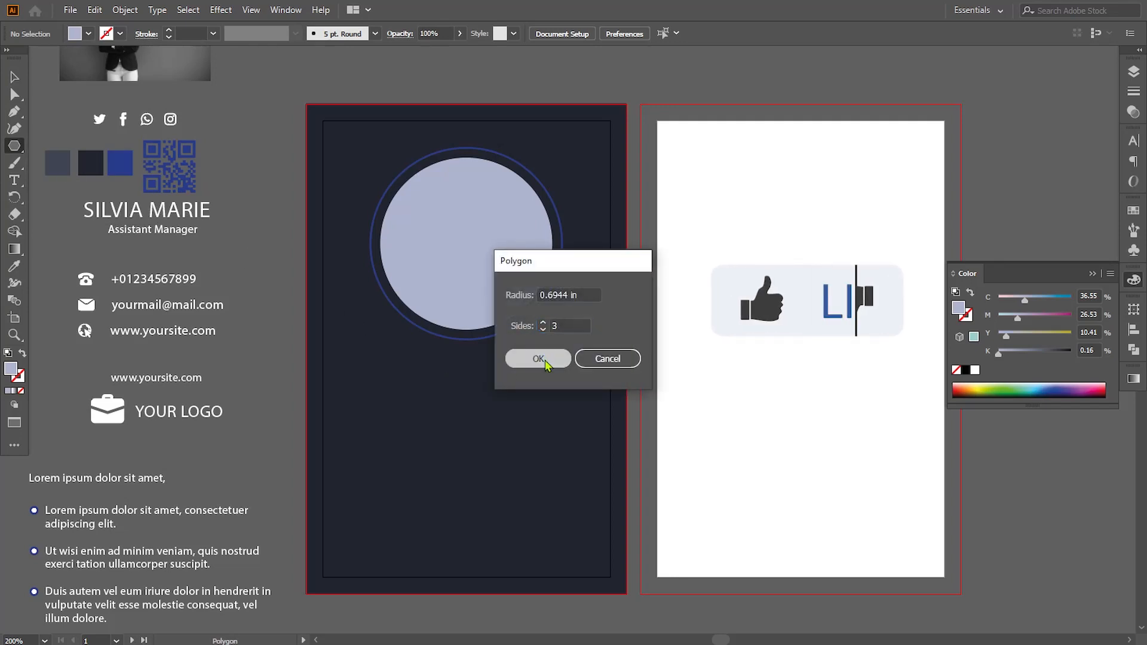
{"action": "left_click", "coordinate": [14, 76]}
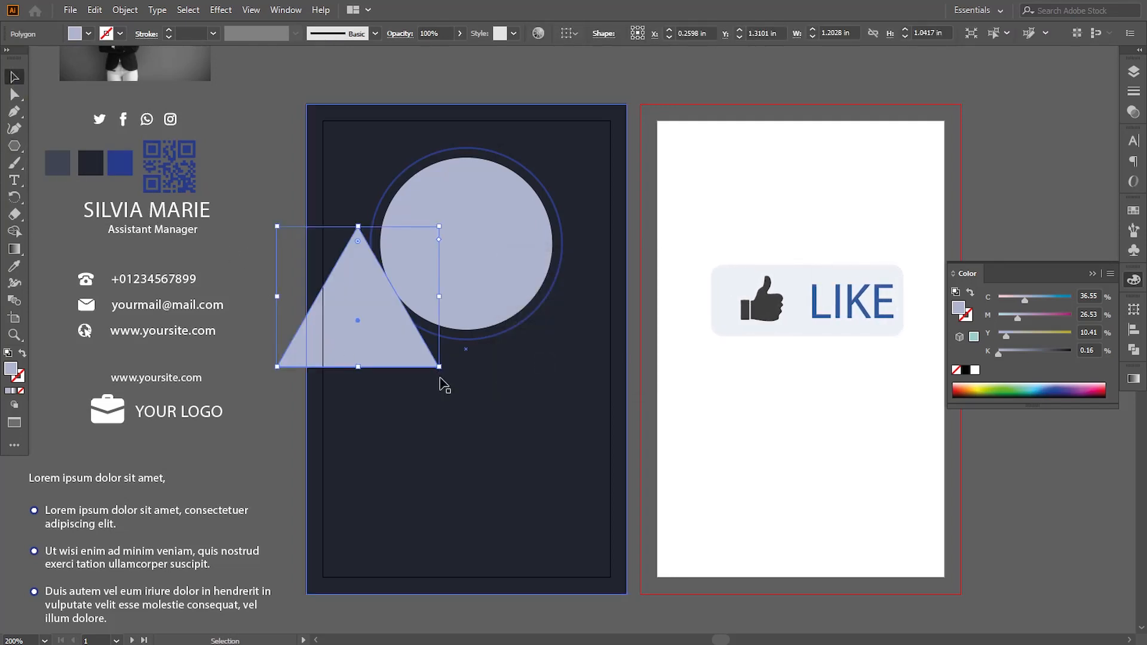
{"action": "left_click_drag", "start_coordinate": [441, 373], "coordinate": [383, 185]}
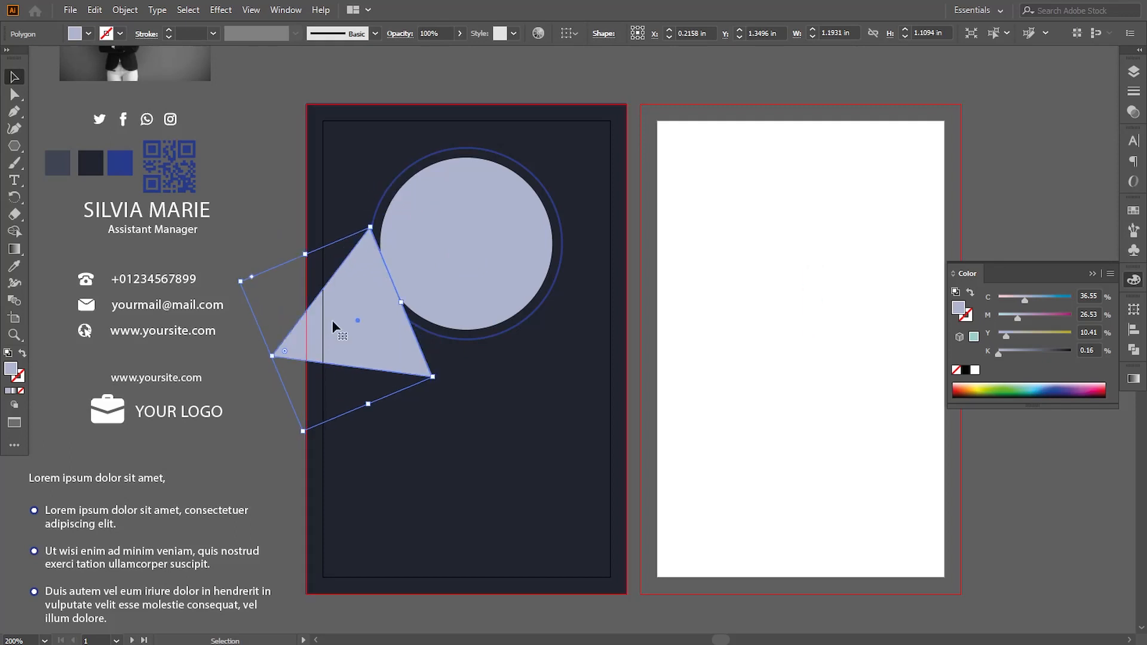
- Move the triangle to the first card's upper-right corner, rotate it counterclockwise and shrink it proportionally to about 0.78 in wide
{"action": "left_click_drag", "start_coordinate": [341, 326], "coordinate": [607, 94]}
{"action": "scroll", "coordinate": [673, 261], "scroll_direction": "up", "scroll_amount": 3}
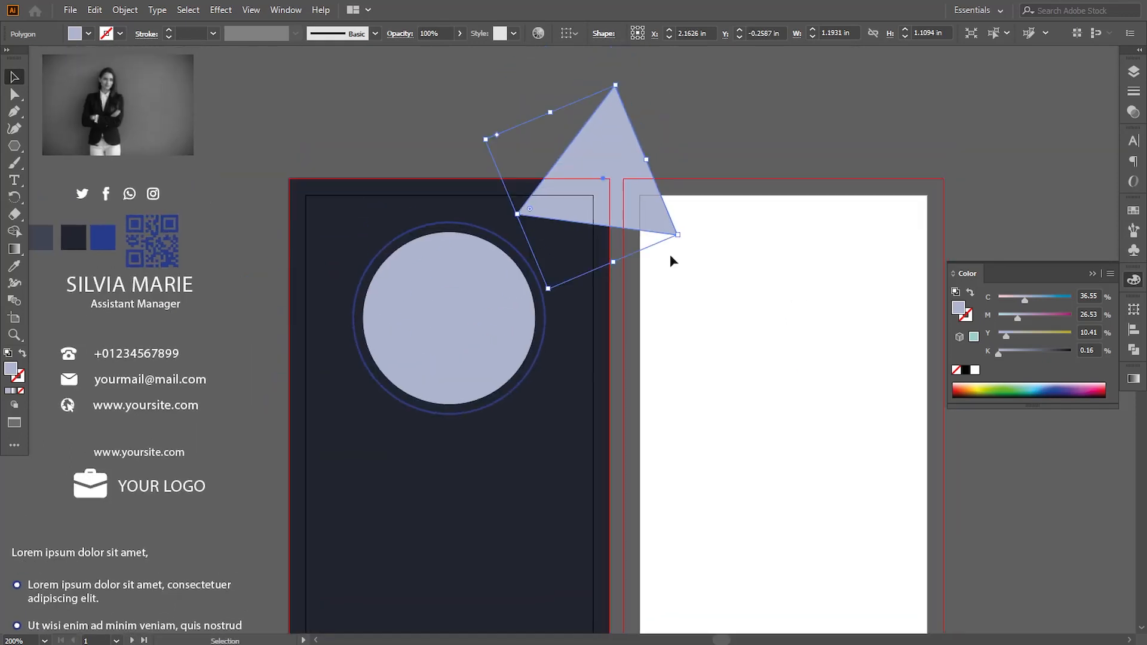
{"action": "left_click_drag", "start_coordinate": [683, 241], "coordinate": [615, 143]}
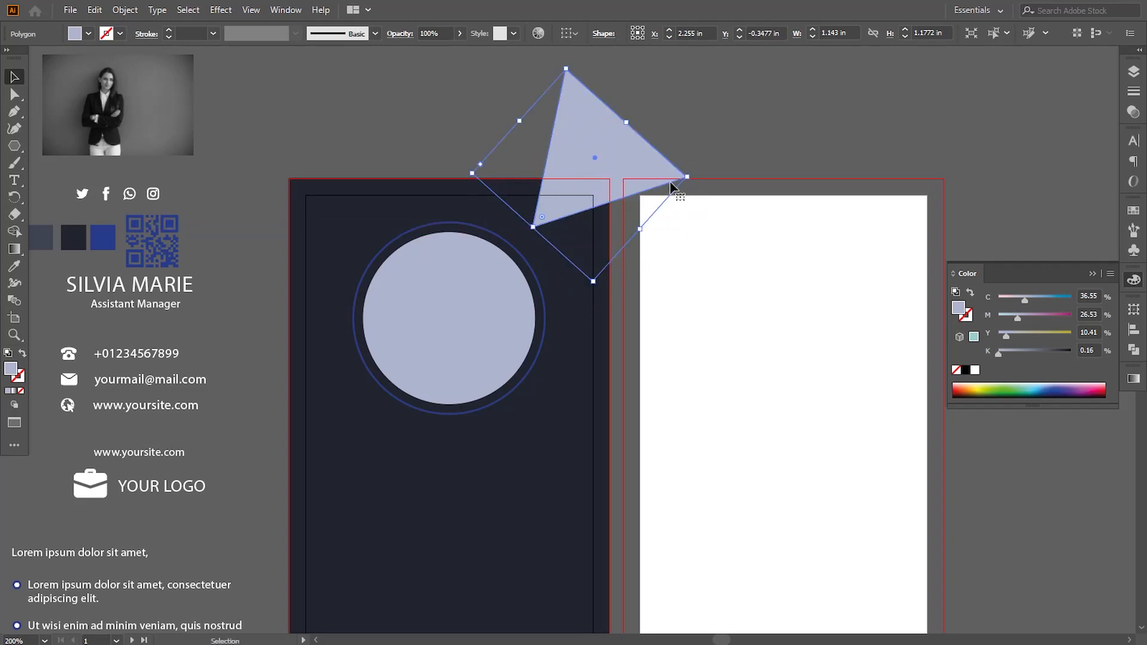
{"action": "left_click_drag", "start_coordinate": [686, 176], "coordinate": [616, 177]}
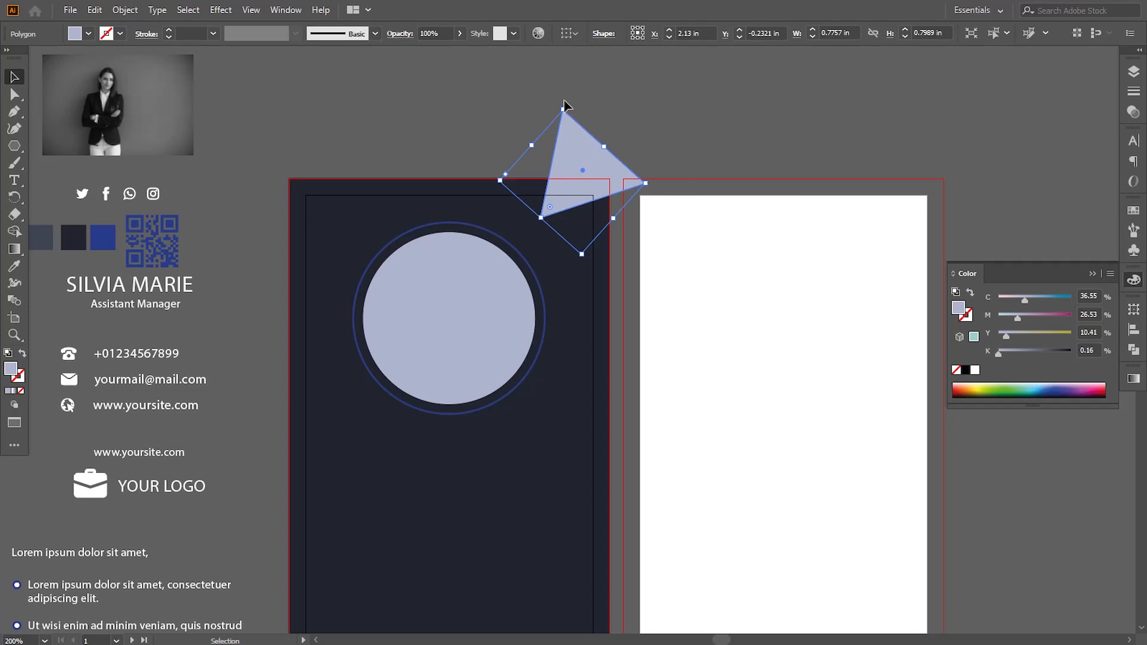
- Fine-tune the triangle's rotation and nudge it down so it overlaps the first card's upper-right corner
{"action": "left_click_drag", "start_coordinate": [567, 106], "coordinate": [546, 113]}
{"action": "left_click_drag", "start_coordinate": [506, 207], "coordinate": [496, 218]}
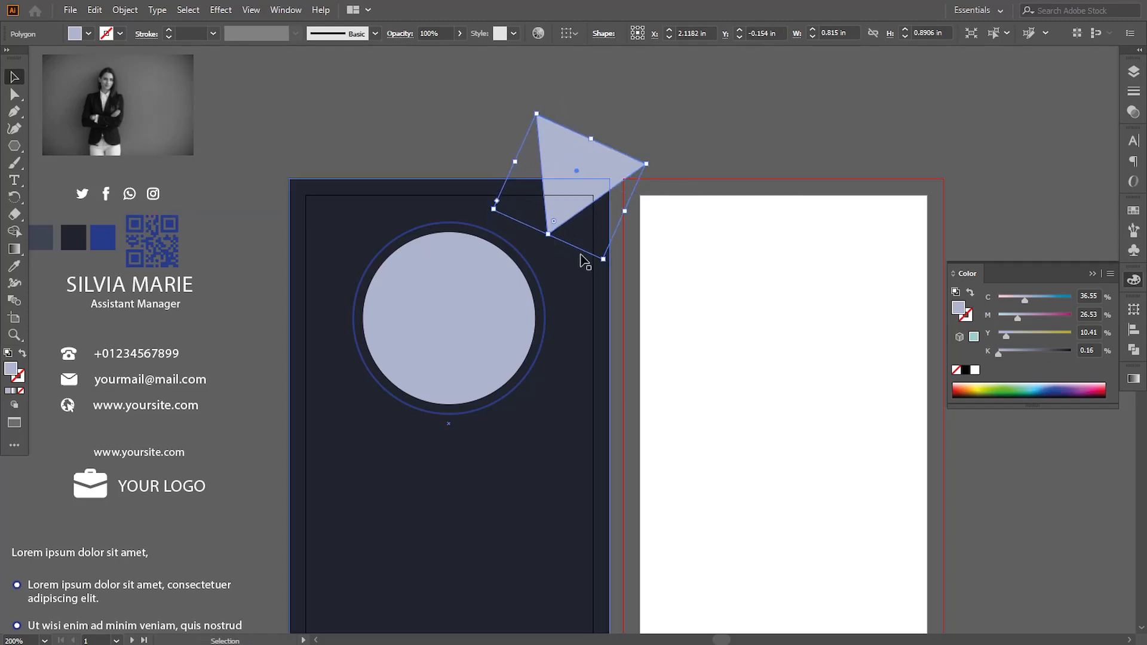
{"action": "key", "text": "Down"}
{"action": "key", "text": "Down"}
{"action": "key", "text": "Down"}
{"action": "key", "text": "Down"}
{"action": "key", "text": "Down"}
{"action": "key", "text": "Down"}
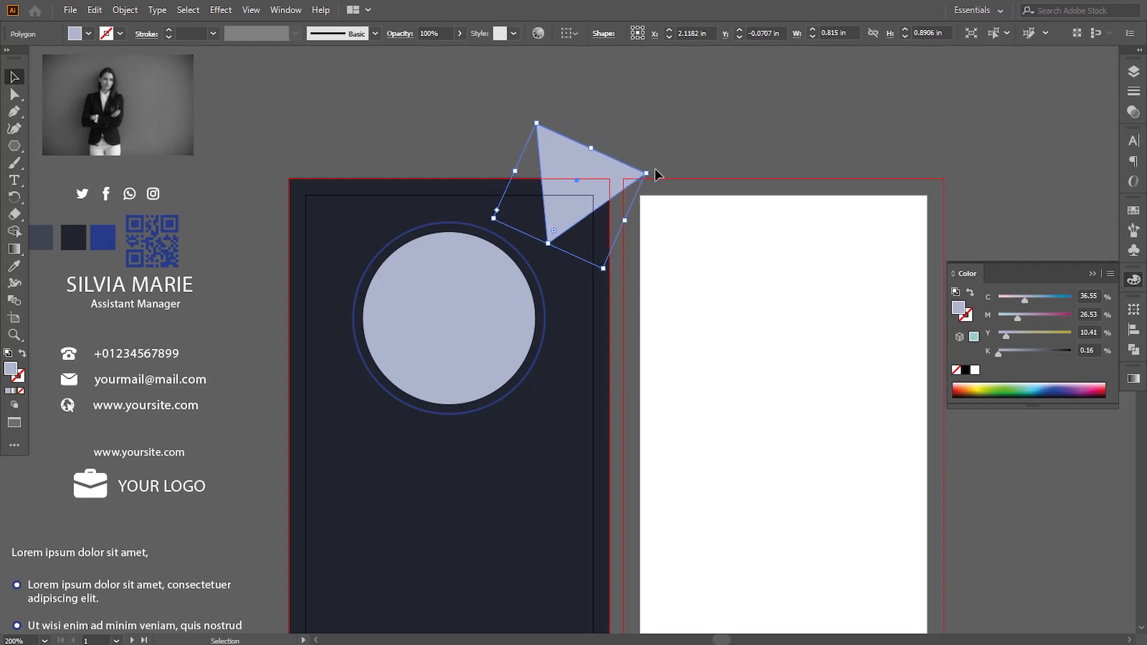
{"action": "left_click_drag", "start_coordinate": [650, 170], "coordinate": [685, 190]}
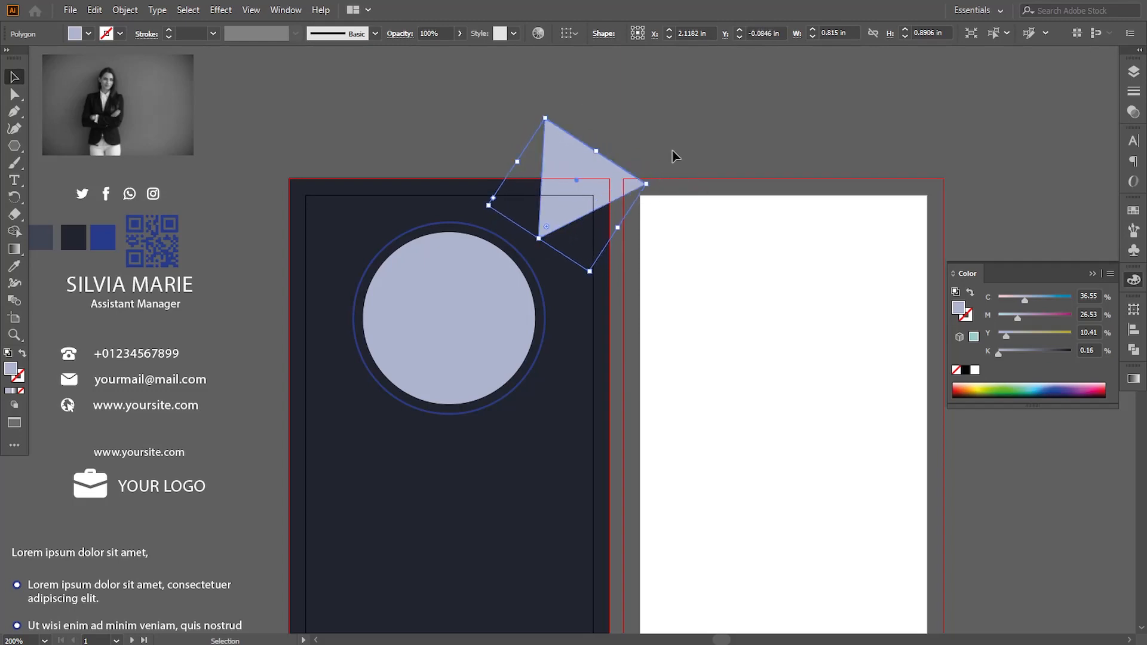
- Make a smaller copy of the triangle about 0.47 in wide, fill it with the palette blue and rotate it slightly below the original
{"action": "left_click", "coordinate": [605, 182]}
{"action": "left_click_drag", "start_coordinate": [587, 182], "coordinate": [644, 204]}
{"action": "left_click", "coordinate": [15, 266]}
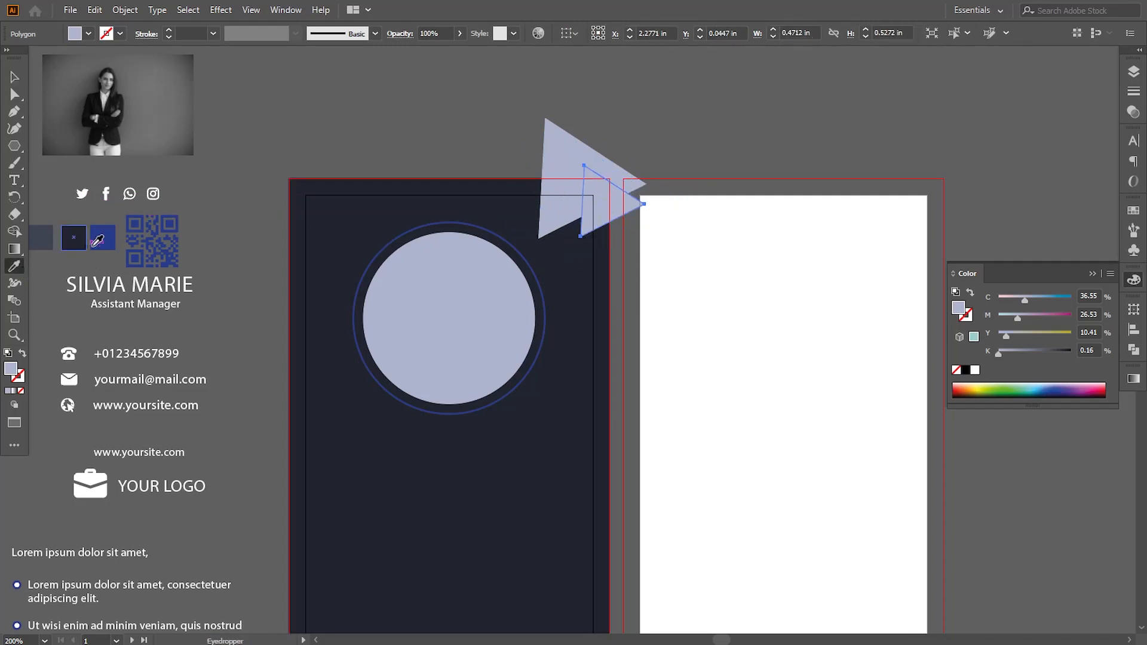
{"action": "left_click", "coordinate": [130, 261]}
{"action": "left_click", "coordinate": [13, 78]}
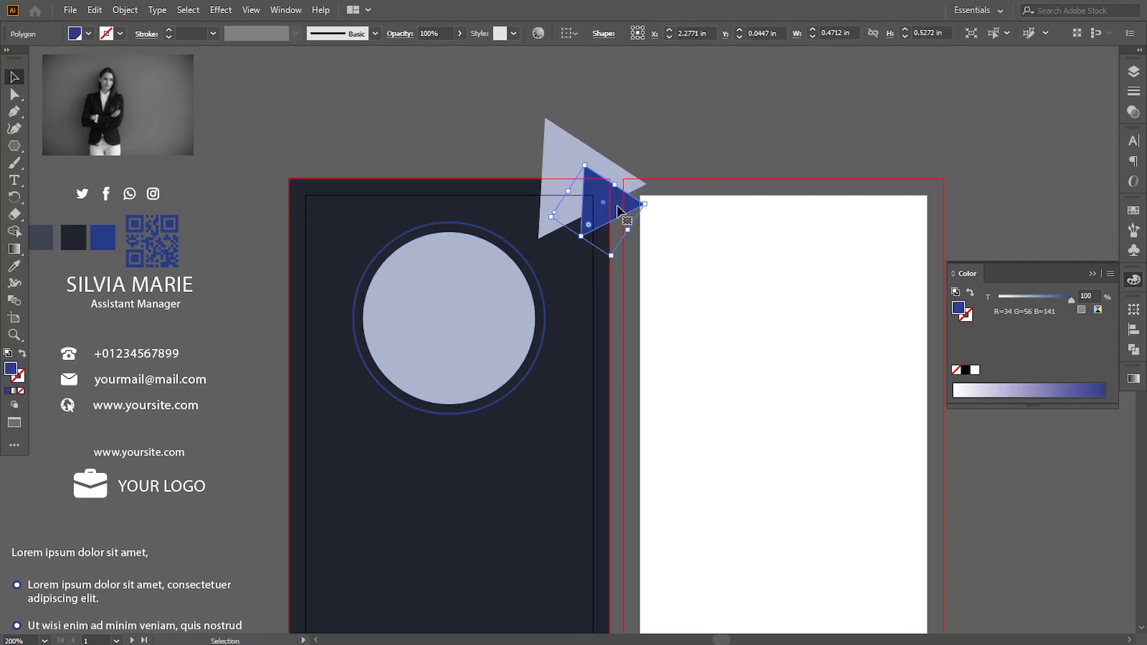
{"action": "left_click_drag", "start_coordinate": [617, 206], "coordinate": [618, 230]}
{"action": "left_click", "coordinate": [666, 147]}
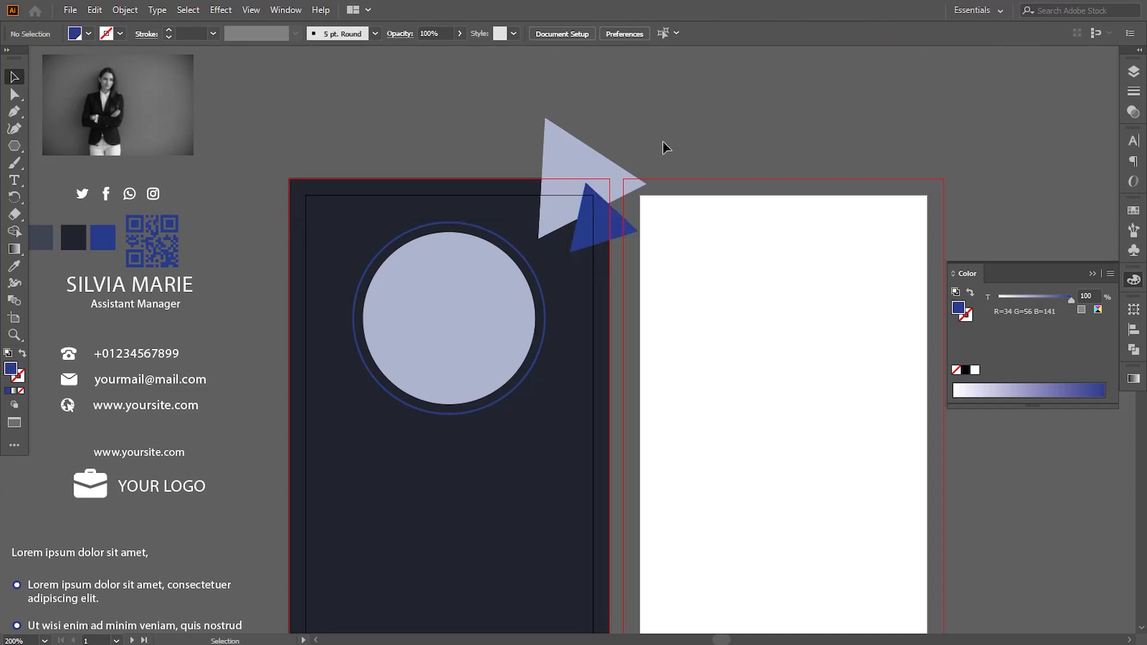
- Turn the large pale triangle into an outline by swapping its fill and stroke, with a 0.75 pt stroke
{"action": "left_click", "coordinate": [551, 158]}
{"action": "left_click", "coordinate": [22, 354]}
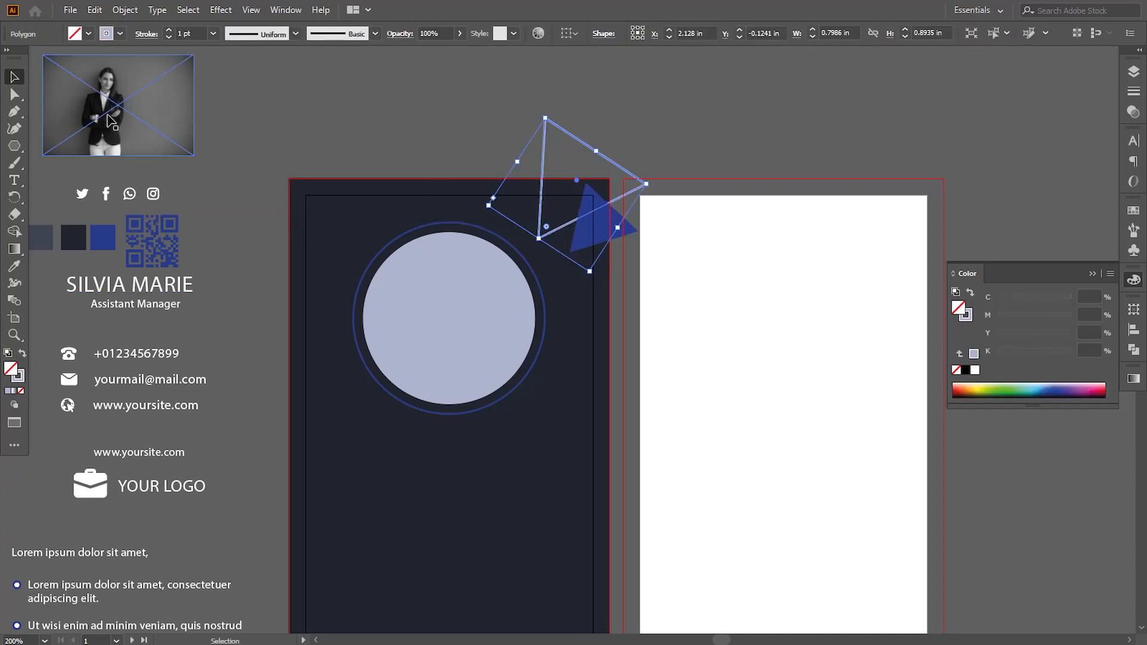
{"action": "left_click", "coordinate": [319, 103]}
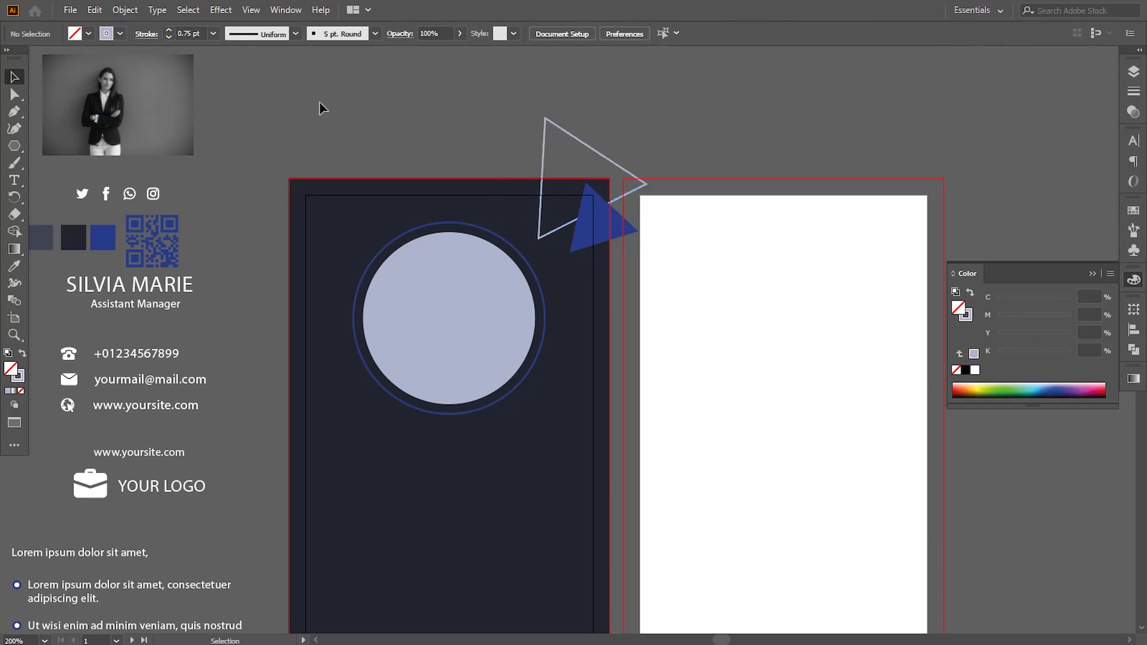
- Move the portrait photo onto the pale circle and make a clipping mask from the circle and the photo
{"action": "left_click_drag", "start_coordinate": [592, 423], "coordinate": [586, 385]}
{"action": "left_click_drag", "start_coordinate": [150, 67], "coordinate": [593, 318]}
{"action": "left_click", "coordinate": [455, 169], "text": "shift"}
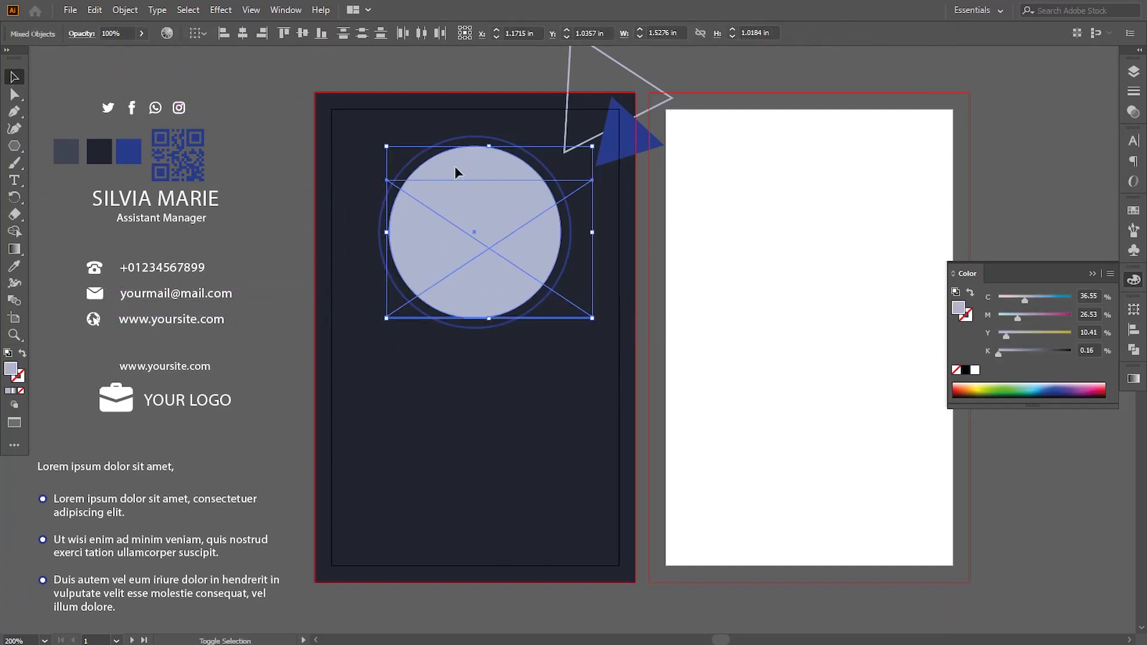
{"action": "left_click", "coordinate": [125, 10]}
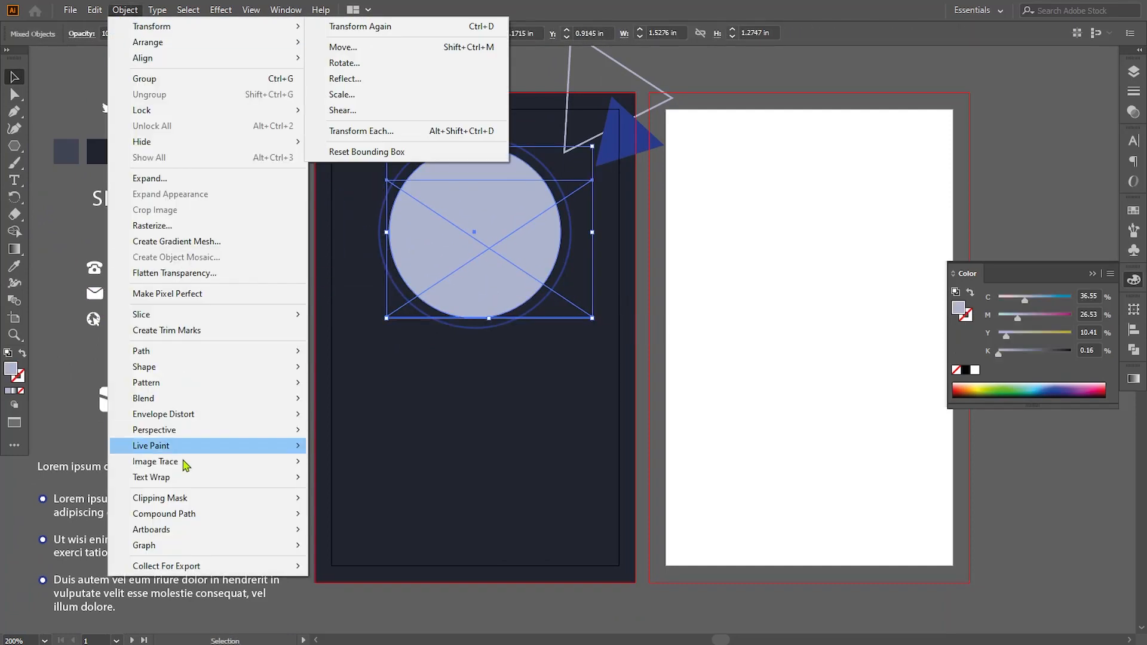
{"action": "mouse_move", "coordinate": [277, 505]}
{"action": "left_click", "coordinate": [335, 500]}
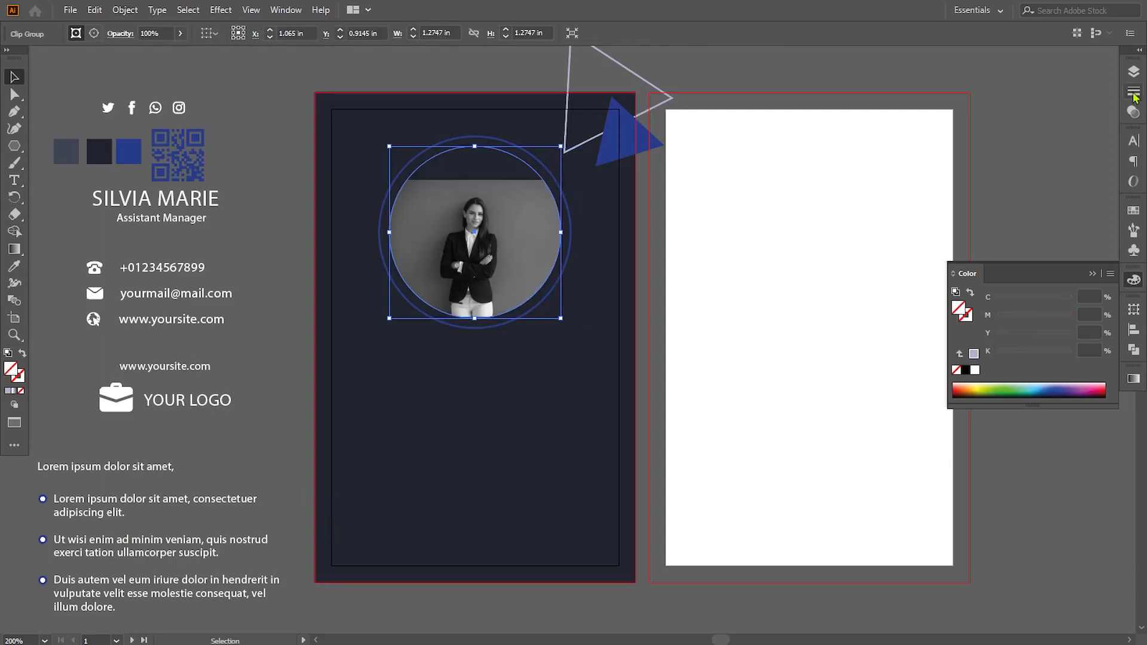
- Select only the photo inside the circular clip group and enlarge it proportionally to about 3.63 in wide
{"action": "left_click", "coordinate": [1134, 71]}
{"action": "left_click", "coordinate": [992, 87]}
{"action": "left_click", "coordinate": [1009, 132]}
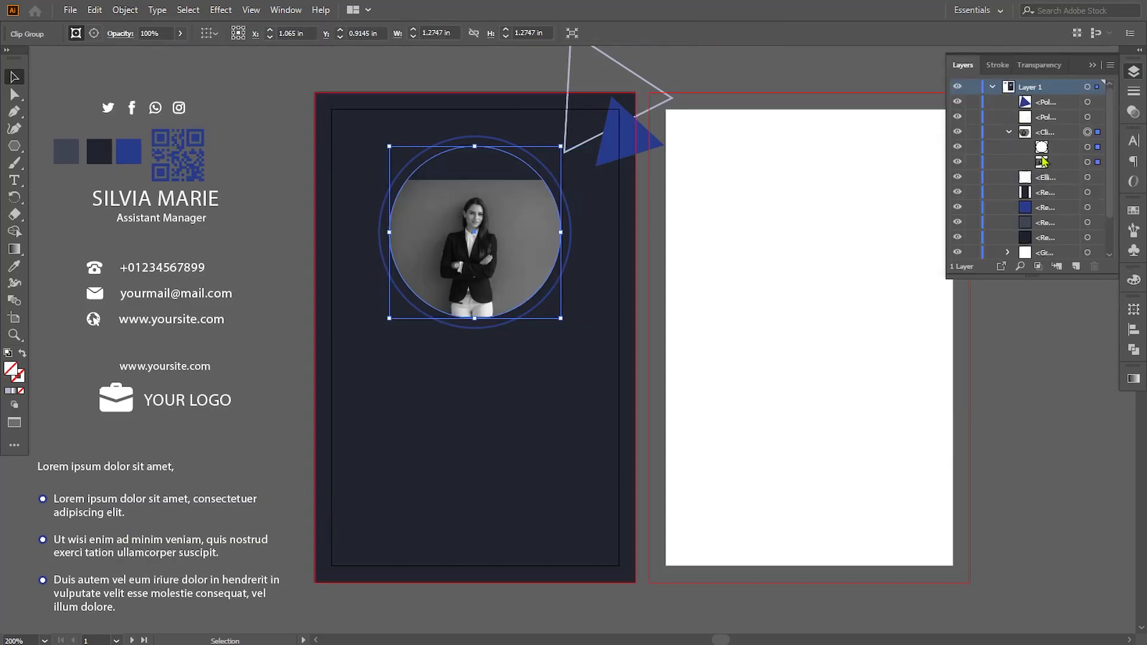
{"action": "left_click", "coordinate": [1087, 162]}
{"action": "left_click_drag", "start_coordinate": [592, 316], "coordinate": [691, 380]}
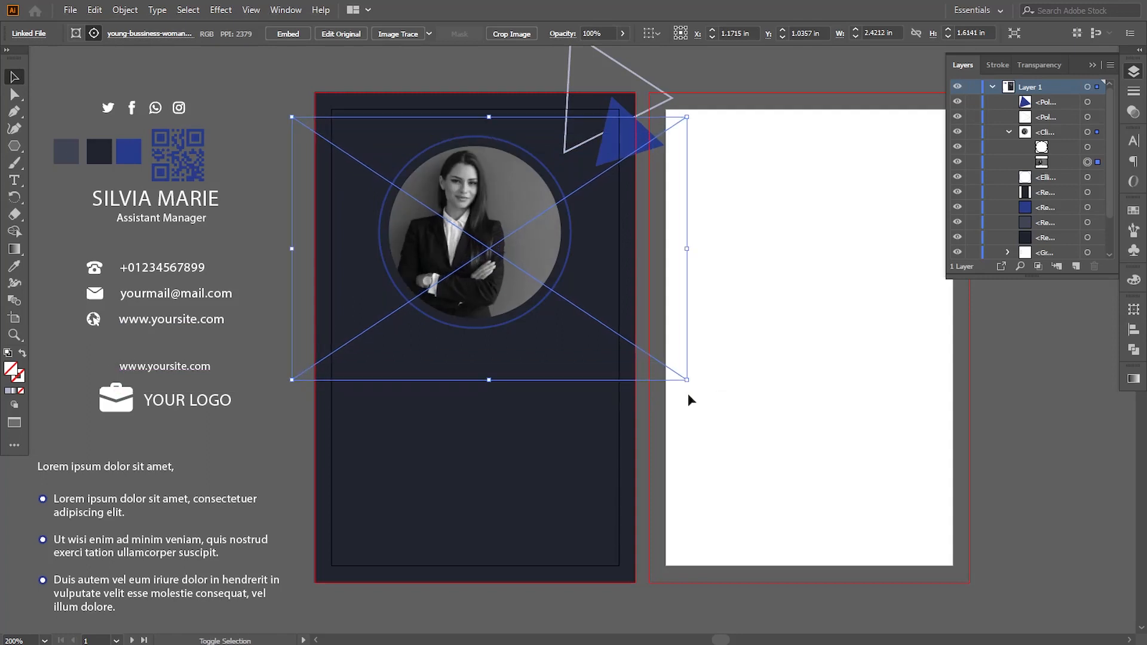
{"action": "left_click_drag", "start_coordinate": [584, 335], "coordinate": [594, 342]}
{"action": "left_click_drag", "start_coordinate": [701, 381], "coordinate": [747, 421]}
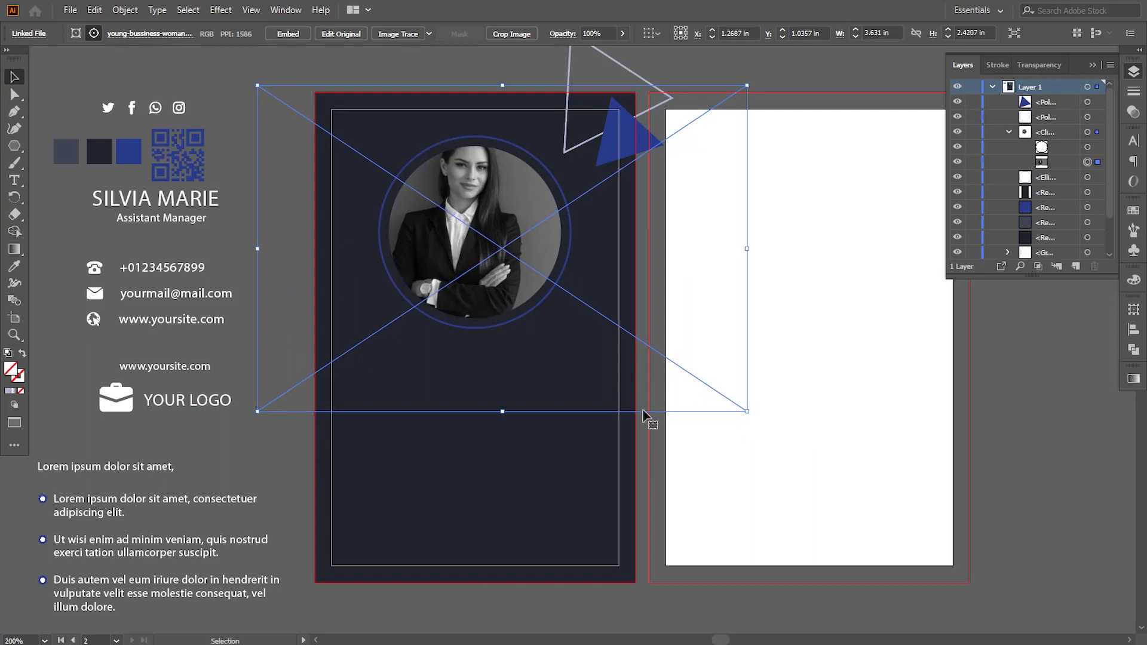
- Nudge the masked photo down and right until the woman's head and shoulders are centered in the circle
{"action": "key", "text": "Down"}
{"action": "key", "text": "Down"}
{"action": "key", "text": "Down"}
{"action": "key", "text": "Down"}
{"action": "key", "text": "Down"}
{"action": "key", "text": "Down"}
{"action": "key", "text": "Down"}
{"action": "key", "text": "Down"}
{"action": "key", "text": "Down"}
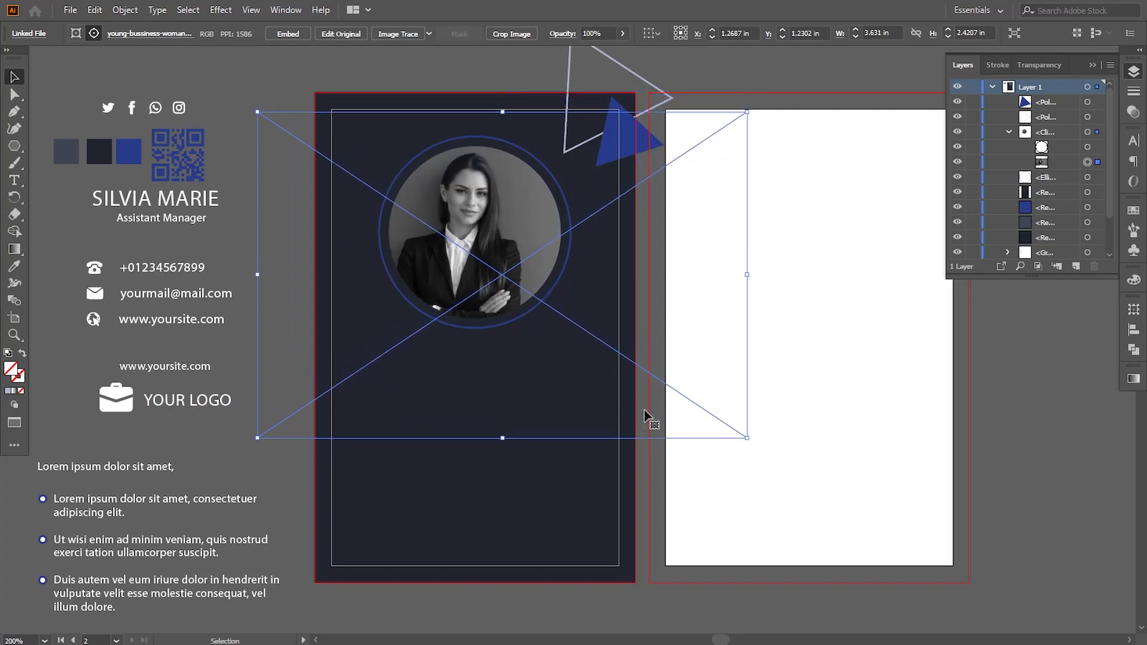
{"action": "key", "text": "Right"}
{"action": "key", "text": "Right"}
{"action": "key", "text": "Right"}
- Scale the masked photo to about 3.57 in wide and nudge it upward to finish its framing in the circle
{"action": "mouse_move", "coordinate": [752, 438]}
{"action": "left_mouse_down"}
{"action": "mouse_move", "coordinate": [773, 448]}
{"action": "mouse_move", "coordinate": [748, 435]}
{"action": "left_mouse_up"}
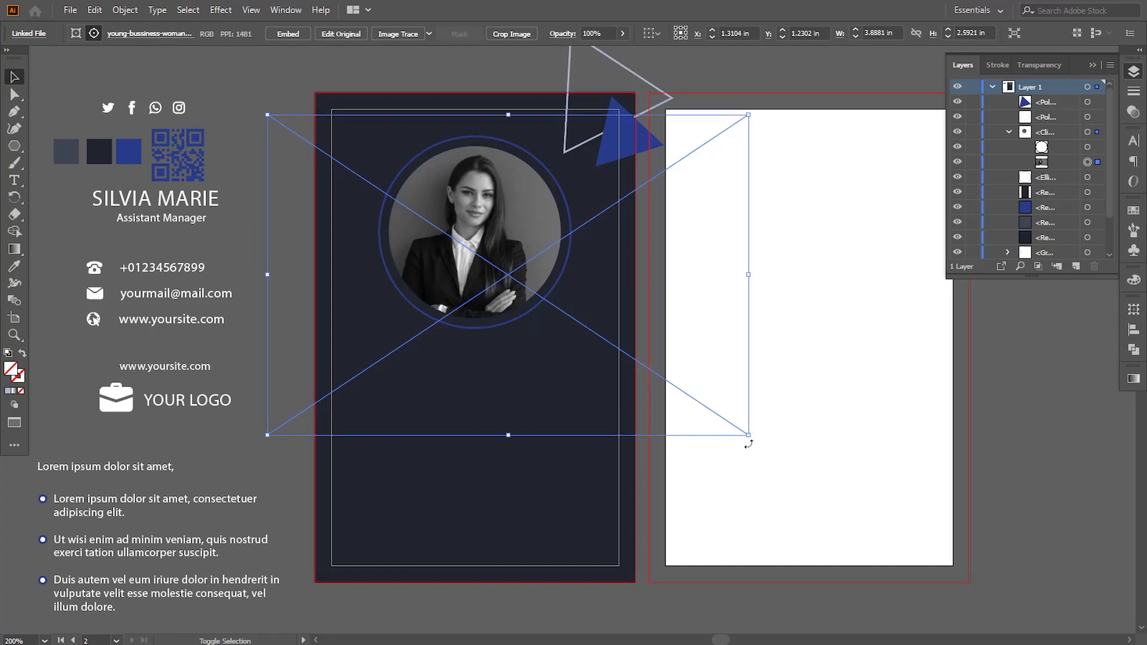
{"action": "key", "text": "Up"}
{"action": "key", "text": "Up"}
{"action": "key", "text": "Up"}
{"action": "key", "text": "Up"}
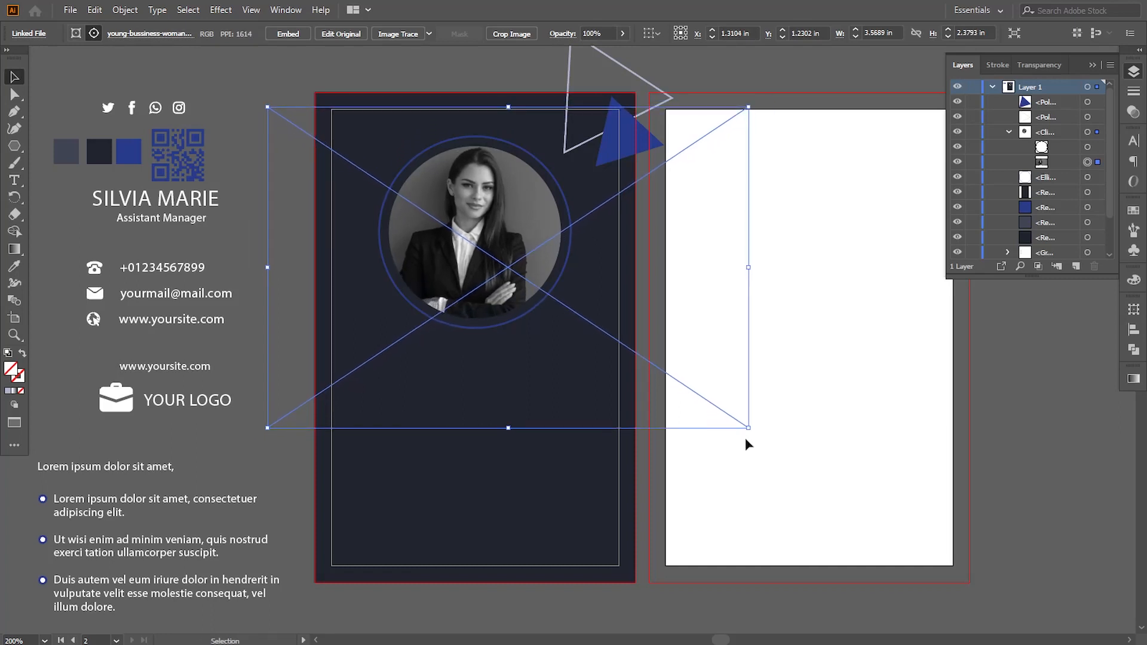
{"action": "key", "text": "Up"}
{"action": "key", "text": "Down"}
{"action": "key", "text": "Down"}
{"action": "left_click", "coordinate": [763, 85]}
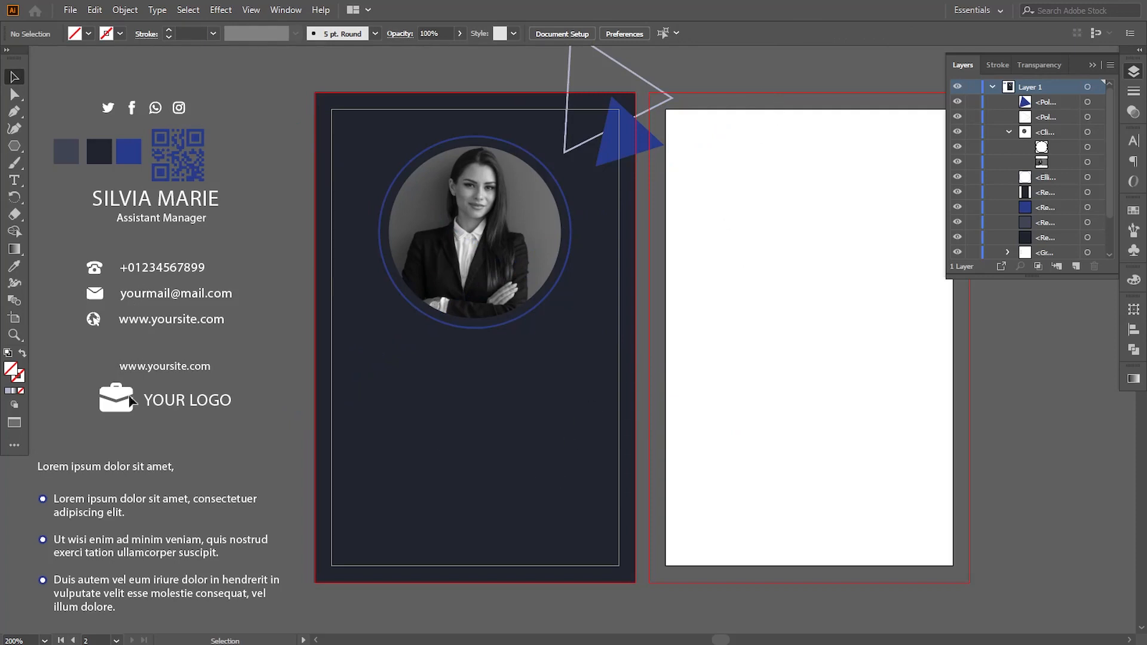
- Move the white name and contact details group onto the first card below the photo and bring it to the front
{"action": "left_click", "coordinate": [160, 205]}
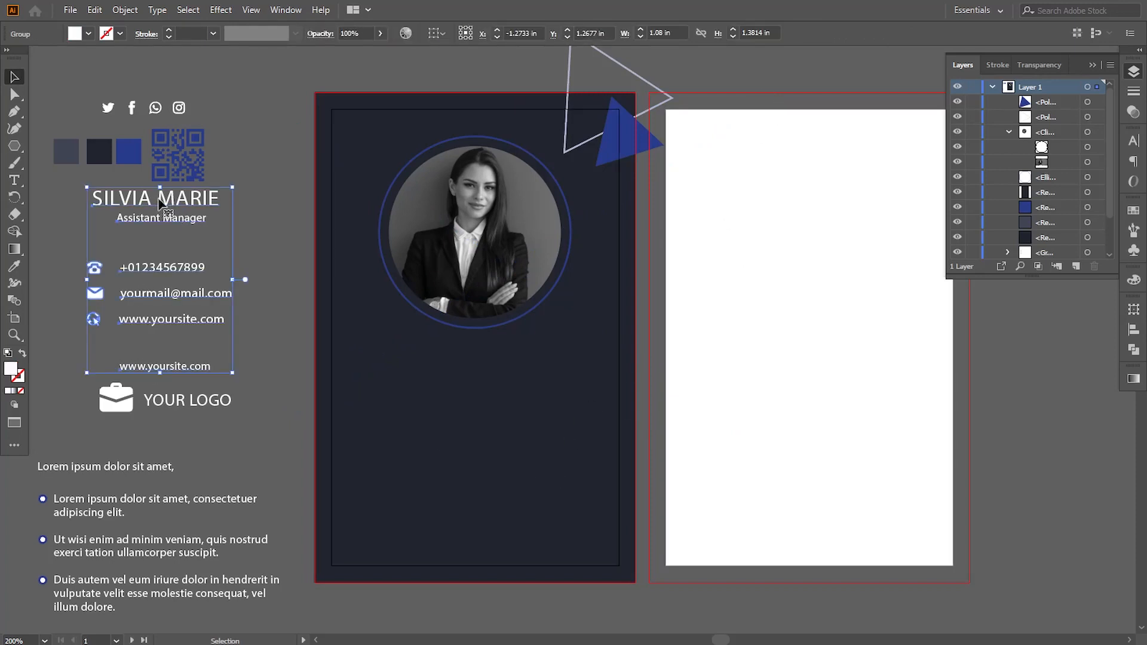
{"action": "left_click_drag", "start_coordinate": [160, 205], "coordinate": [485, 376]}
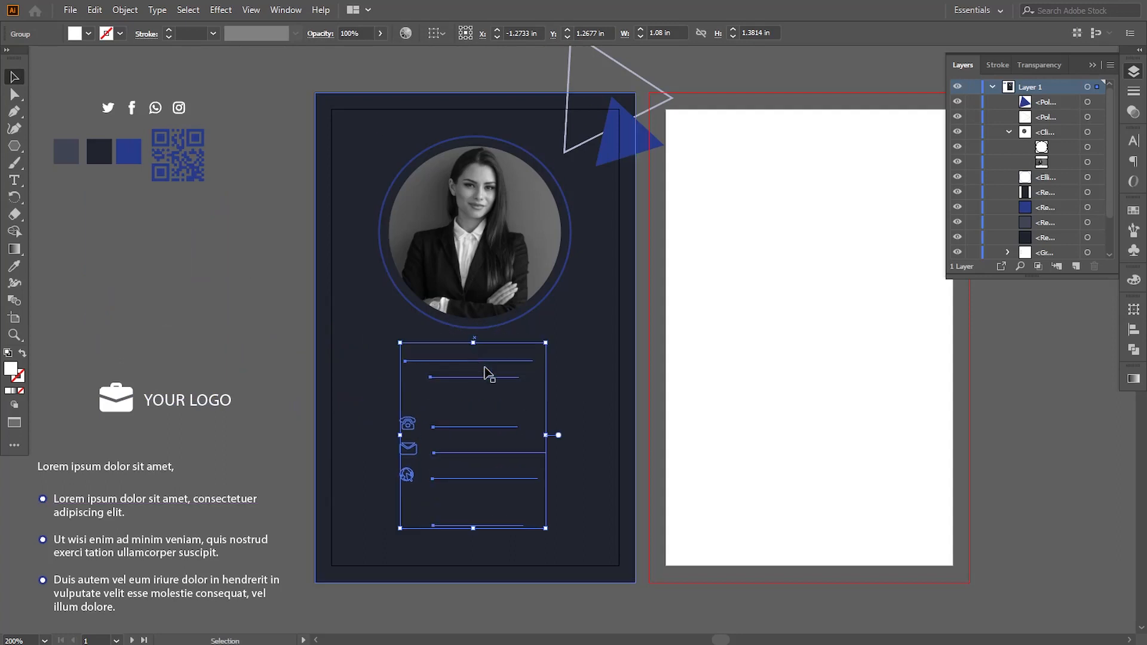
{"action": "right_click", "coordinate": [499, 394]}
{"action": "mouse_move", "coordinate": [609, 307]}
{"action": "left_click", "coordinate": [687, 307]}
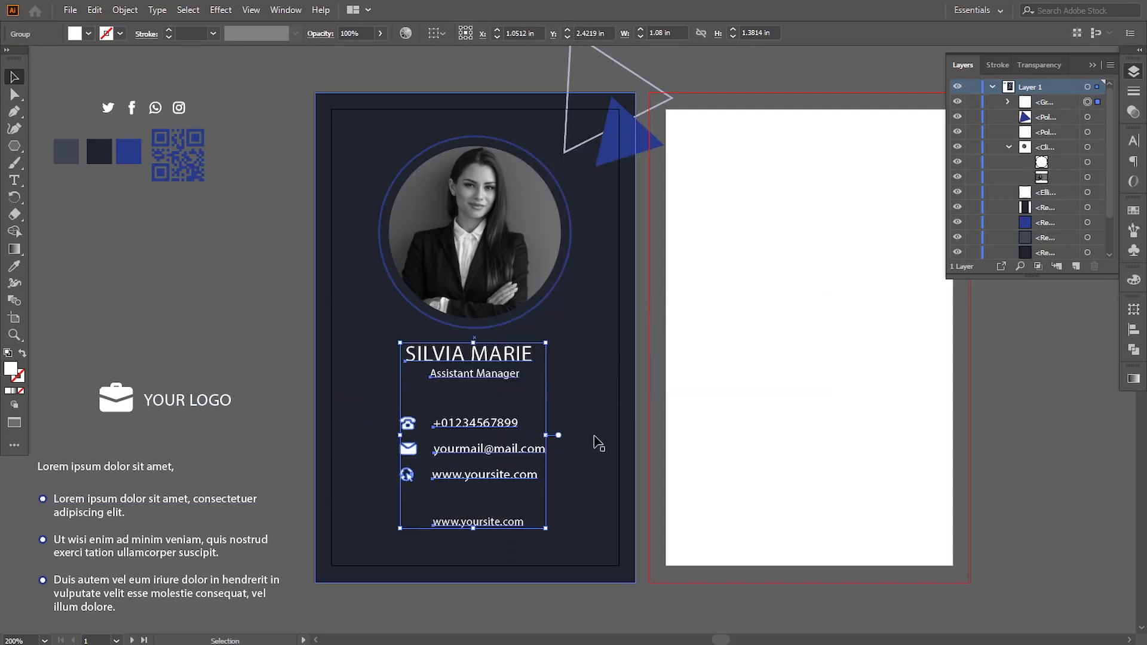
- Nudge the name and contact details group slightly right and down to center it below the photo
{"action": "key", "text": "Right"}
{"action": "key", "text": "Down"}
{"action": "key", "text": "Down"}
{"action": "key", "text": "Down"}
{"action": "key", "text": "Down"}
{"action": "key", "text": "Down"}
{"action": "key", "text": "Down"}
{"action": "key", "text": "Down"}
{"action": "key", "text": "Down"}
{"action": "key", "text": "Down"}
{"action": "key", "text": "Down"}
{"action": "key", "text": "Down"}
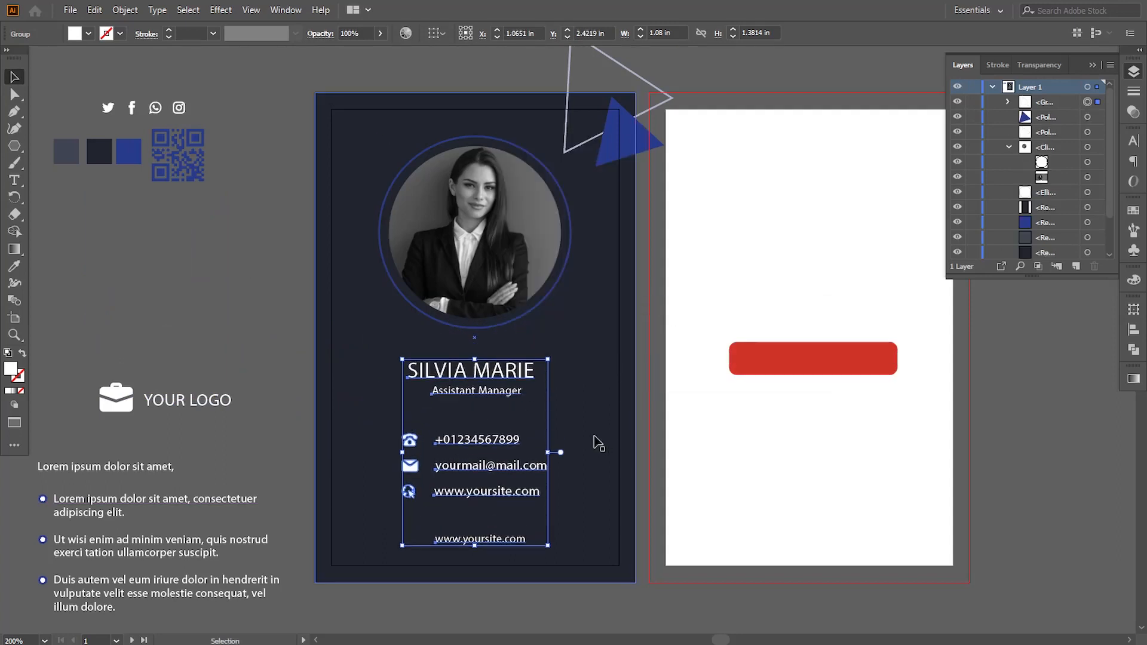
{"action": "key", "text": "Up"}
{"action": "key", "text": "Up"}
{"action": "key", "text": "Up"}
{"action": "key", "text": "Up"}
{"action": "key", "text": "Up"}
{"action": "key", "text": "Up"}
{"action": "key", "text": "Up"}
{"action": "key", "text": "Down"}
{"action": "key", "text": "Down"}
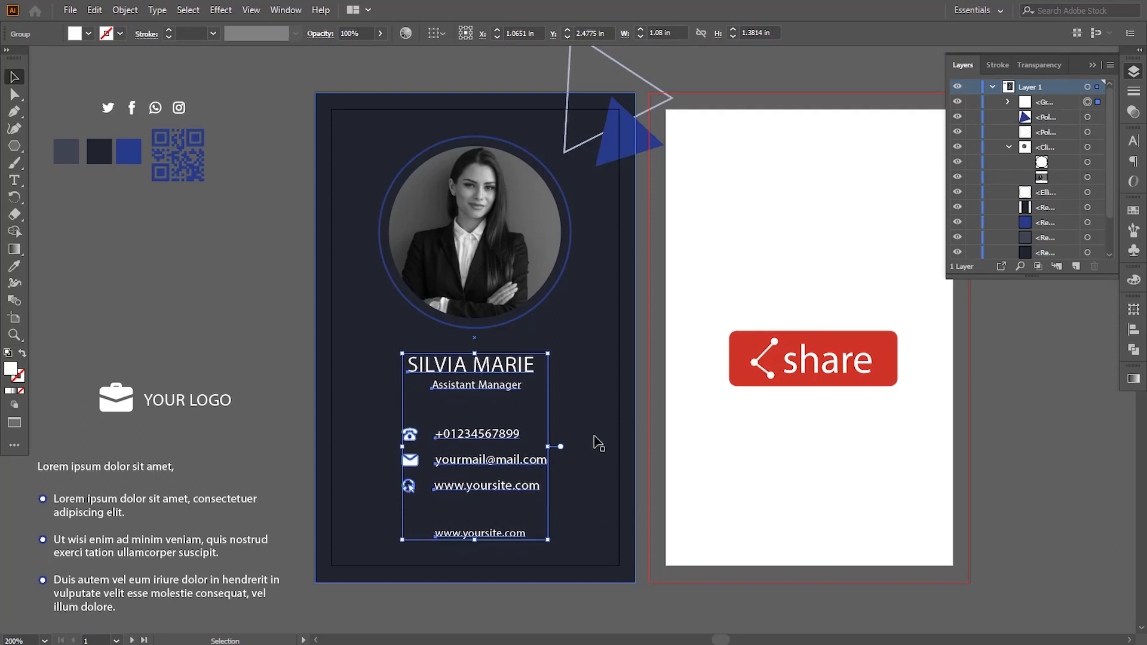
{"action": "left_click", "coordinate": [233, 323]}
{"action": "left_click_drag", "start_coordinate": [614, 333], "coordinate": [604, 337]}
- Duplicate the first card's dark background rectangle in place and bring the copy to the front
{"action": "left_click", "coordinate": [353, 176]}
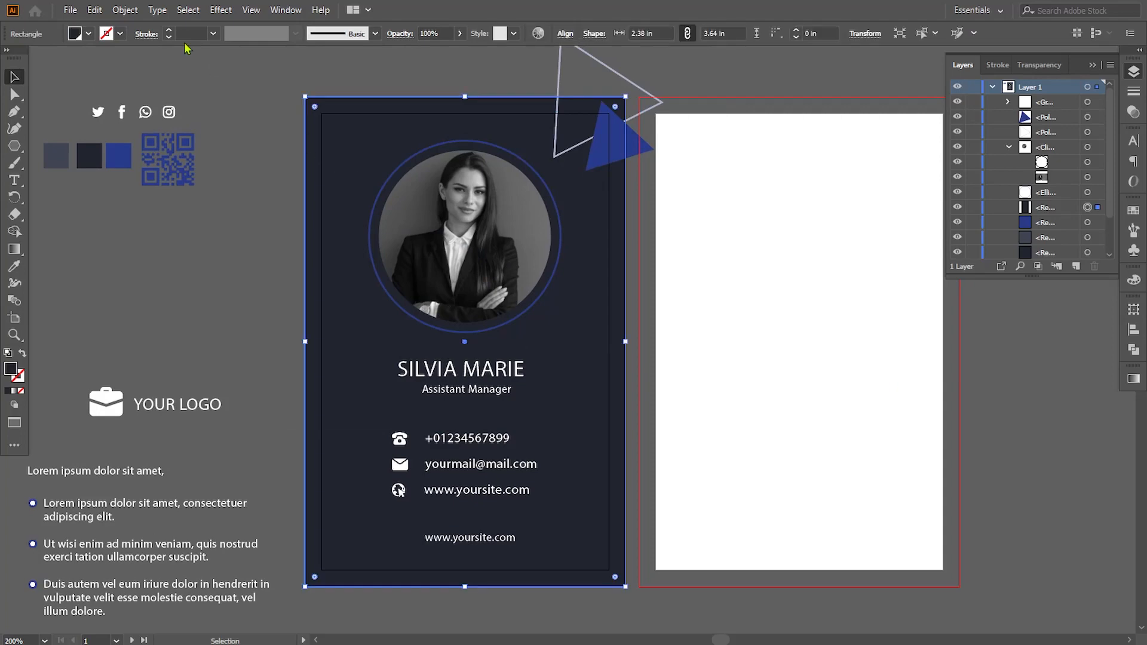
{"action": "left_click", "coordinate": [95, 10]}
{"action": "left_click", "coordinate": [118, 78]}
{"action": "left_click", "coordinate": [94, 10]}
{"action": "left_click", "coordinate": [138, 110]}
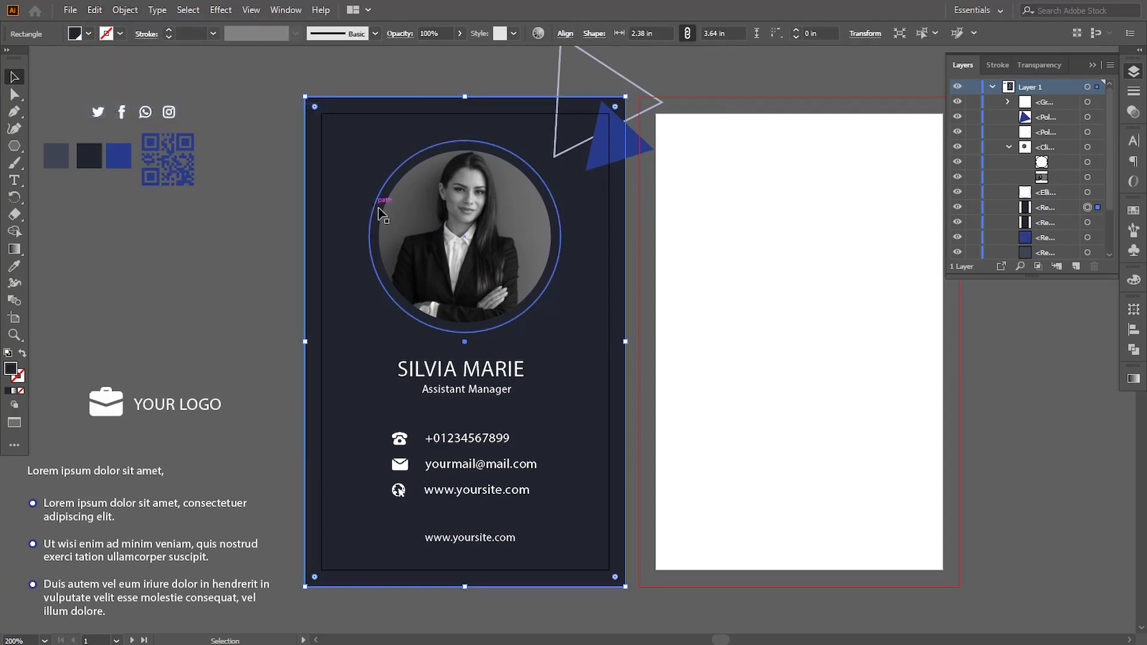
{"action": "right_click", "coordinate": [566, 176]}
{"action": "mouse_move", "coordinate": [631, 418]}
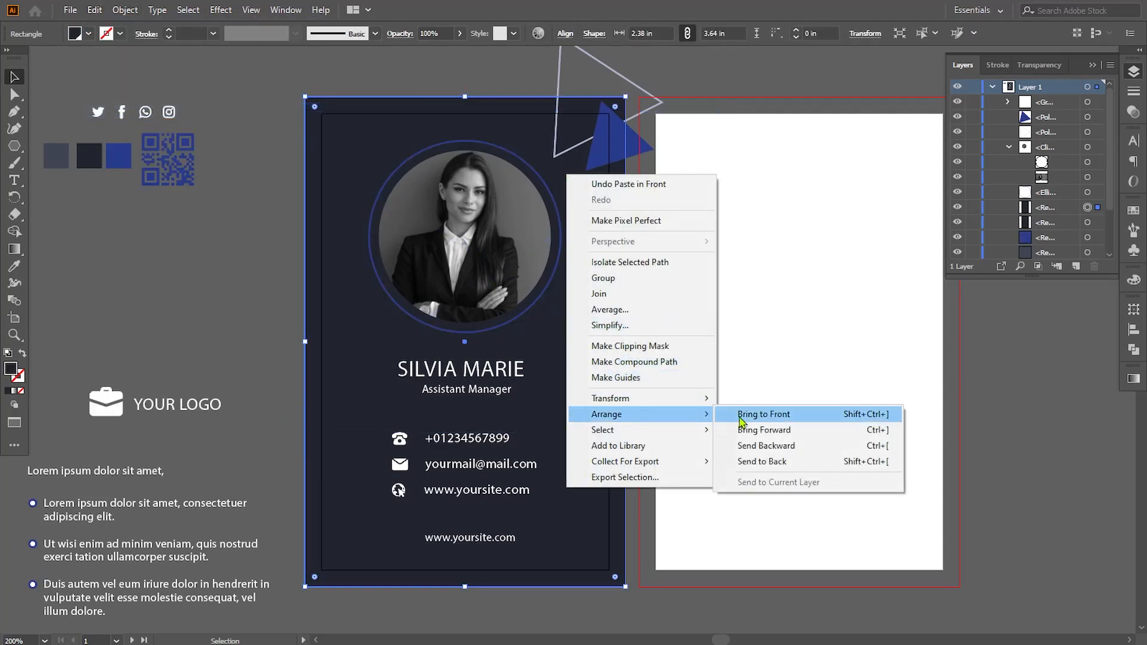
{"action": "left_click", "coordinate": [676, 377]}
- Clip both corner triangles to the card's bounds with a clipping mask made from the duplicated rectangle
{"action": "left_click", "coordinate": [645, 122], "text": "shift"}
{"action": "left_click", "coordinate": [125, 10]}
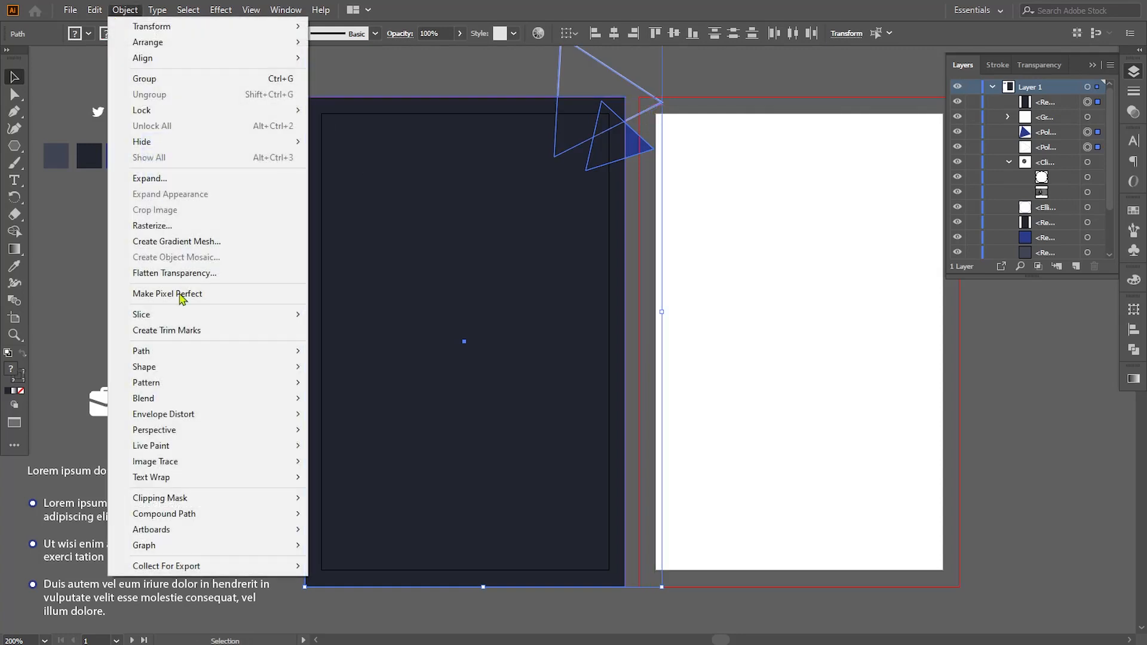
{"action": "mouse_move", "coordinate": [179, 499]}
{"action": "left_click", "coordinate": [335, 499]}
{"action": "left_click", "coordinate": [667, 83]}
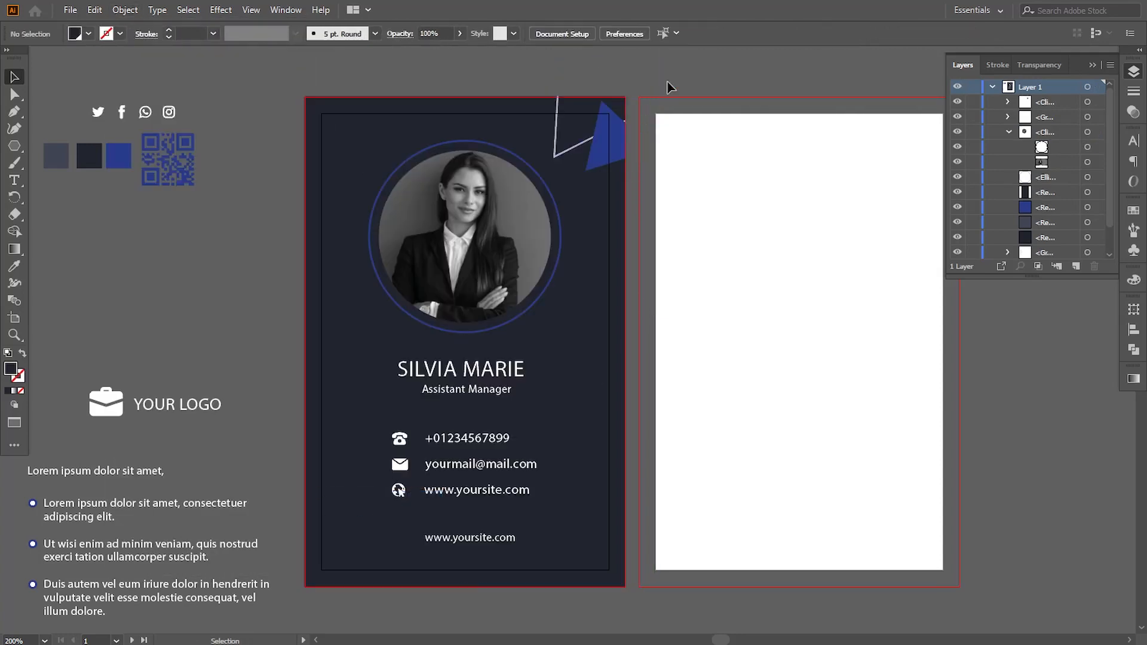
- Inside the corner clip group, nudge the blue triangle right and slightly down, and rotate it slightly clockwise
{"action": "left_click", "coordinate": [618, 137]}
{"action": "left_click", "coordinate": [1008, 102]}
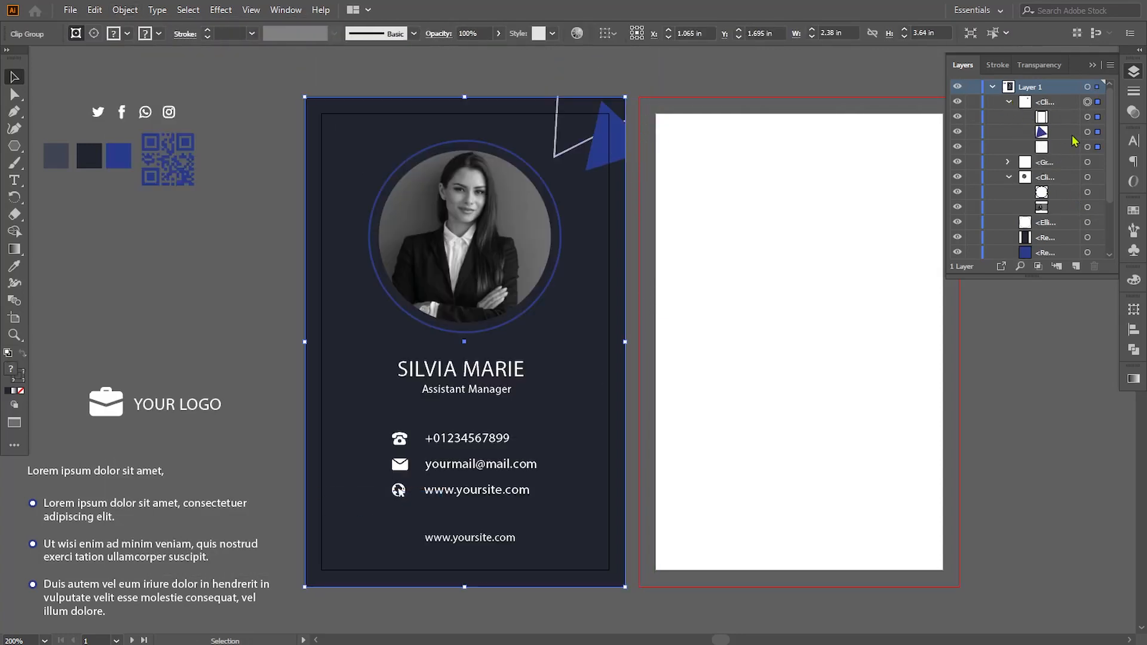
{"action": "left_click", "coordinate": [1088, 131]}
{"action": "key", "text": "Right"}
{"action": "key", "text": "Right"}
{"action": "key", "text": "Right"}
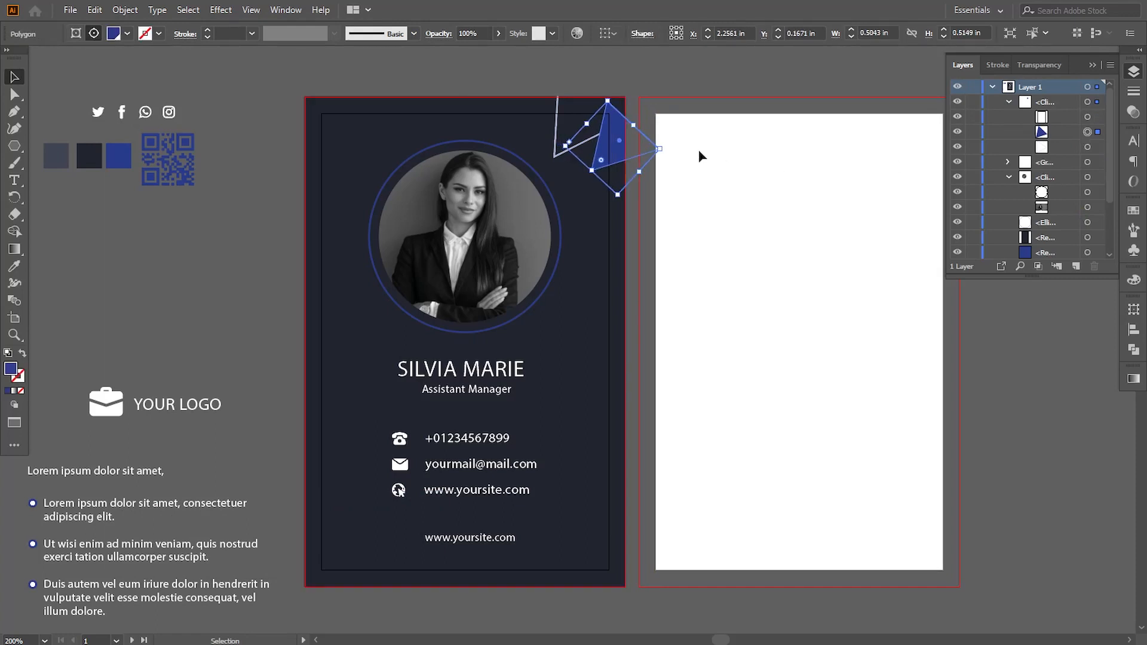
{"action": "key", "text": "Down"}
{"action": "left_click_drag", "start_coordinate": [663, 152], "coordinate": [665, 159]}
{"action": "left_click", "coordinate": [670, 83]}
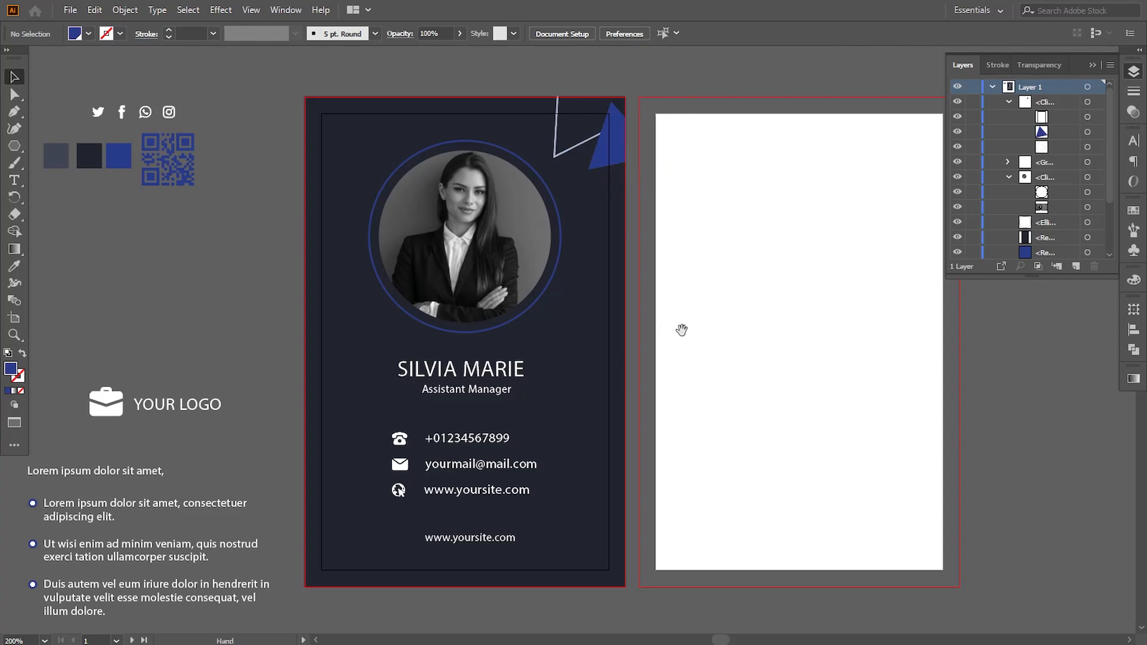
{"action": "left_click_drag", "start_coordinate": [682, 330], "coordinate": [632, 327]}
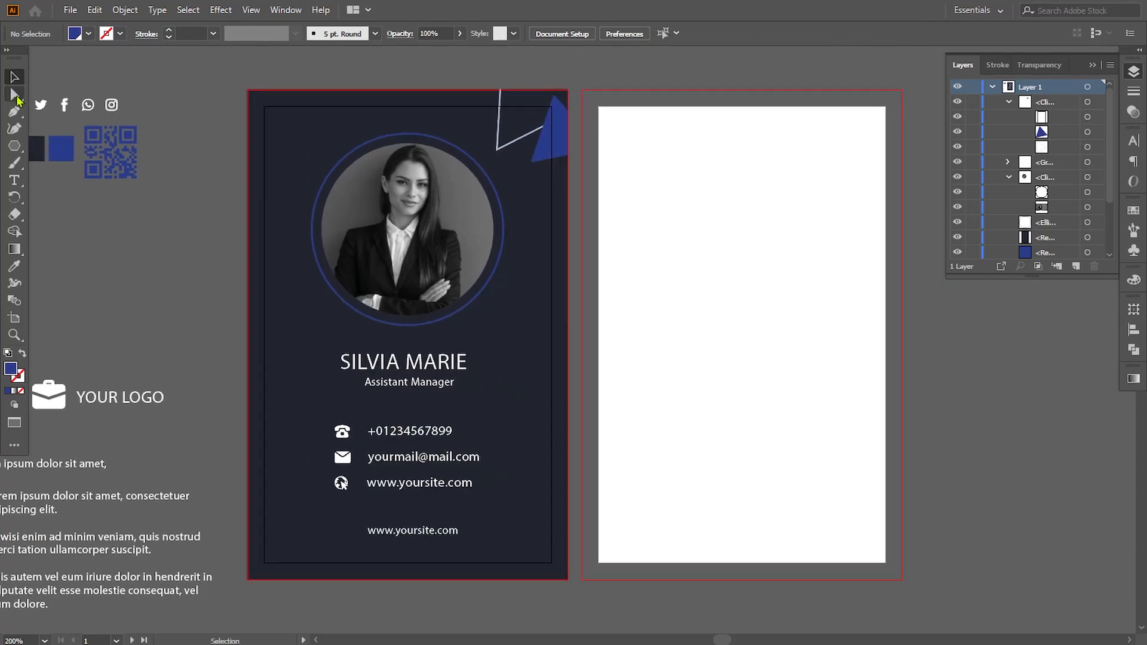
- Recolor the outlined corner triangle's stroke with the grey swatch beside the card and set its stroke weight to 0.75 pt
{"action": "left_click", "coordinate": [14, 94]}
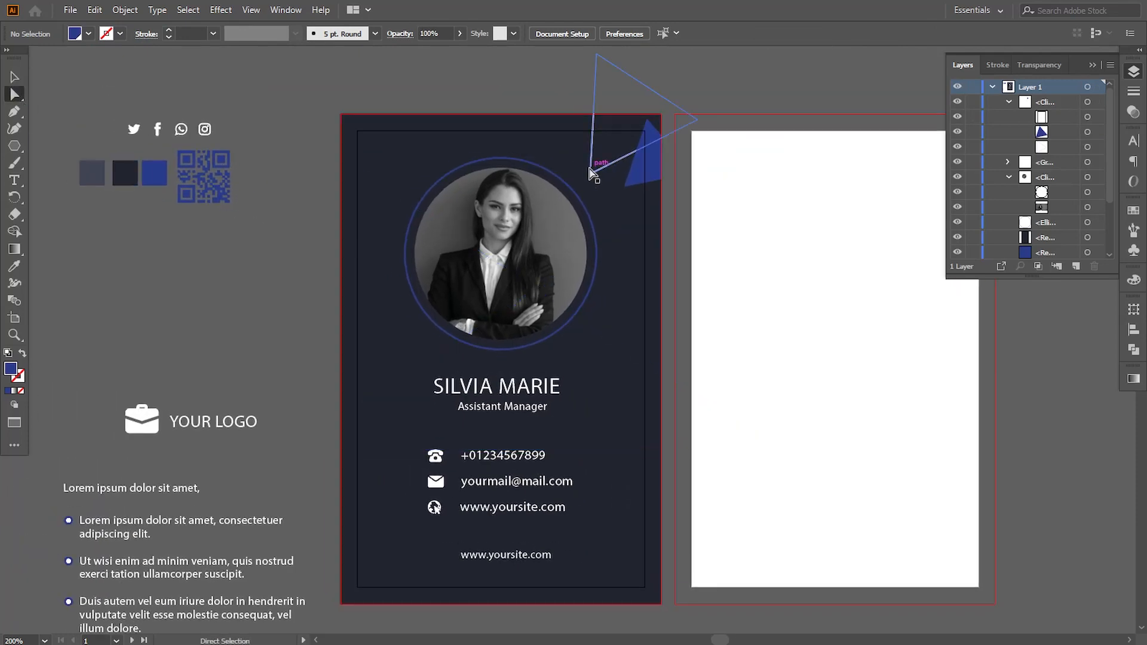
{"action": "left_click", "coordinate": [591, 174]}
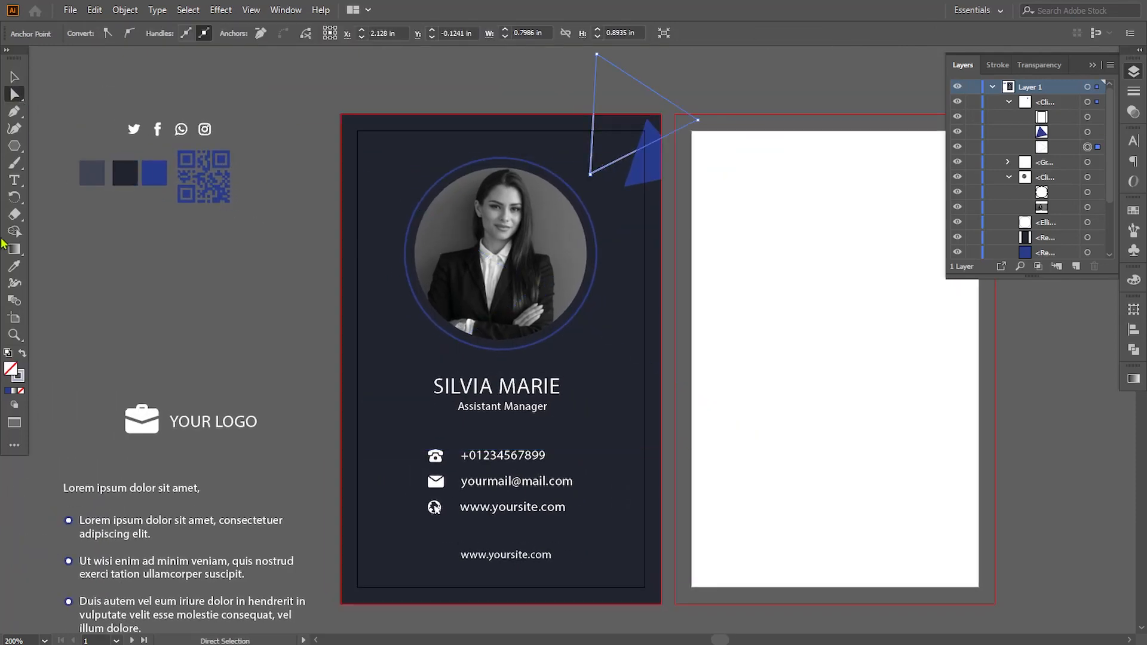
{"action": "left_click", "coordinate": [15, 267]}
{"action": "left_click", "coordinate": [90, 174]}
{"action": "left_click", "coordinate": [23, 353]}
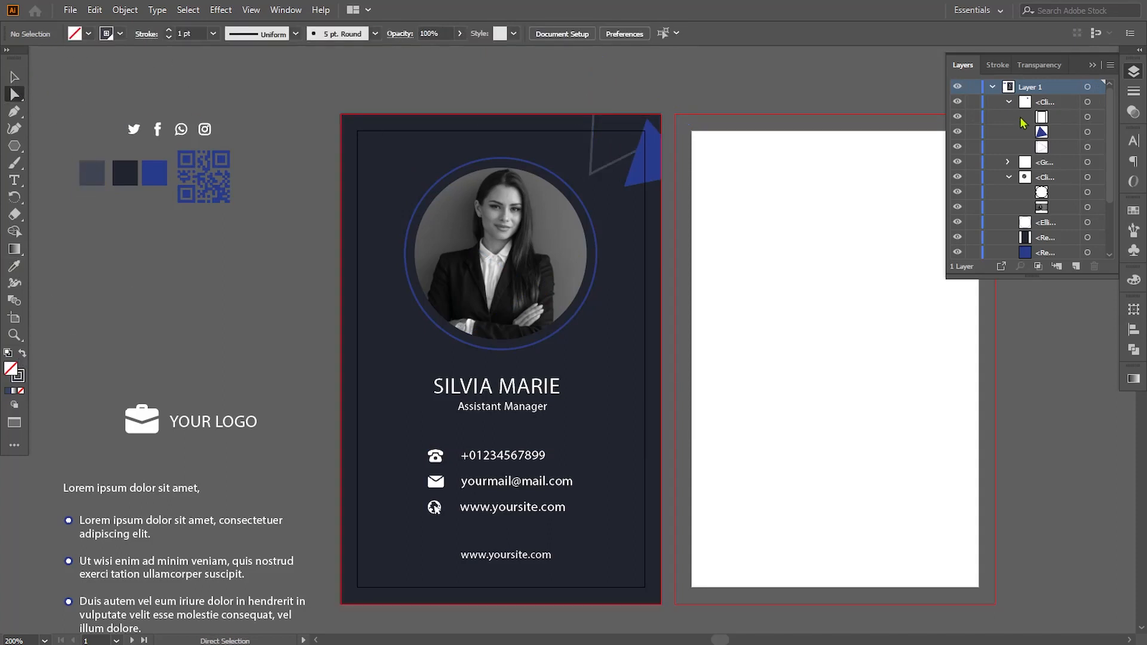
{"action": "left_click", "coordinate": [1087, 147]}
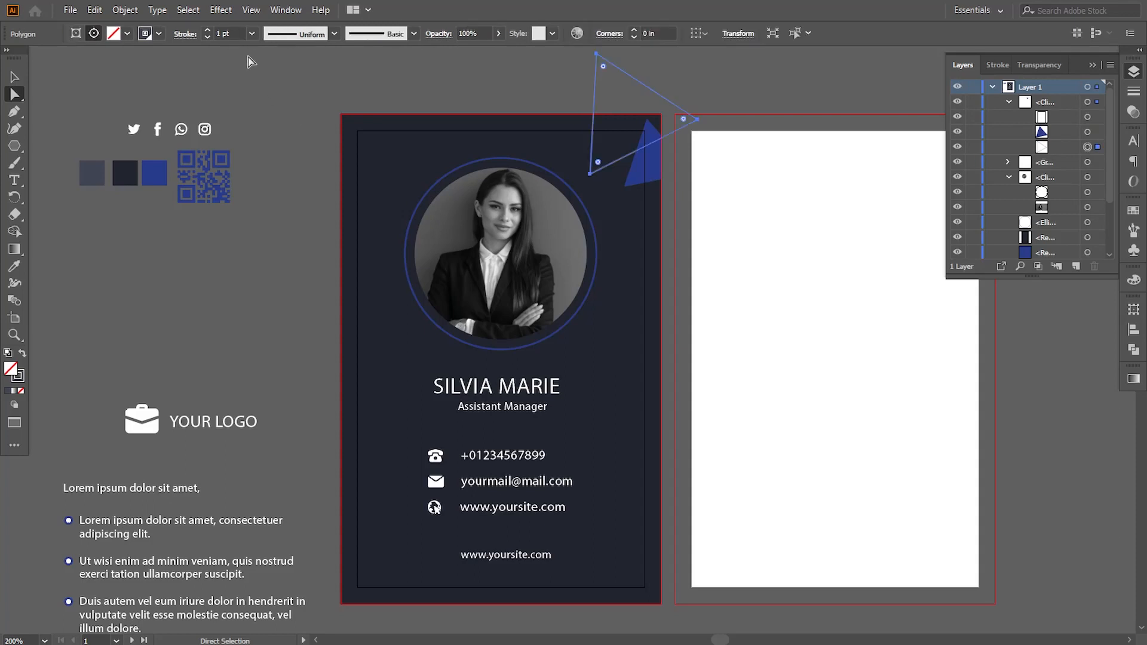
{"action": "left_click", "coordinate": [193, 87]}
- Copy the front card's dark background rectangle onto the blank second artboard, covering it out to the bleed
{"action": "left_click_drag", "start_coordinate": [758, 410], "coordinate": [698, 400]}
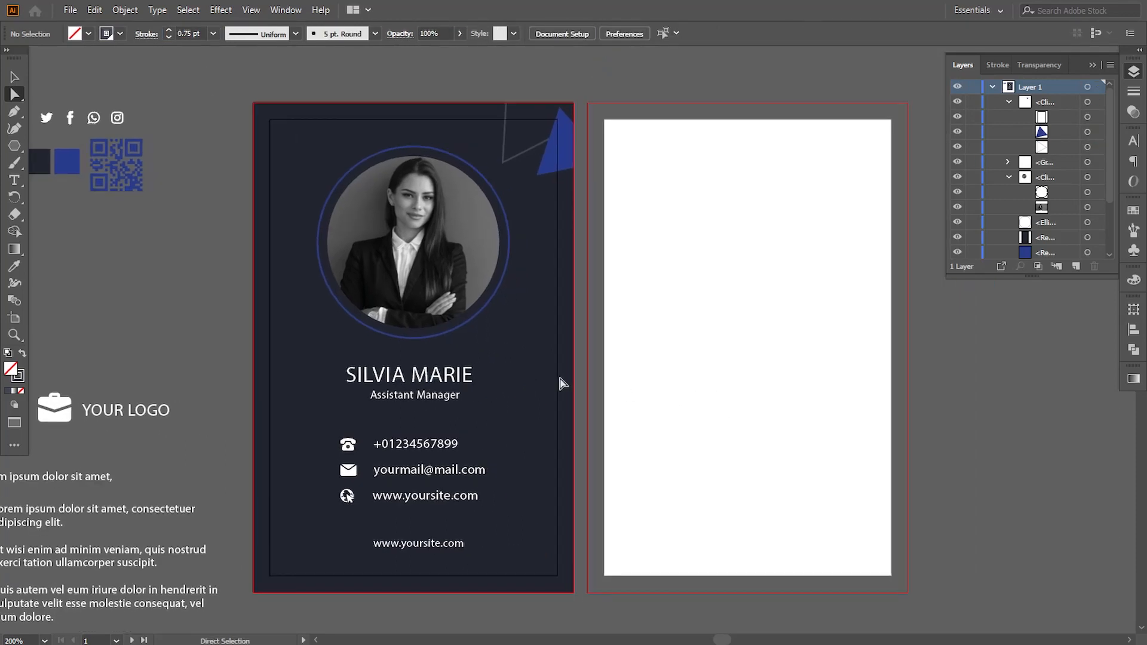
{"action": "left_click_drag", "start_coordinate": [561, 384], "coordinate": [860, 365], "text": "alt"}
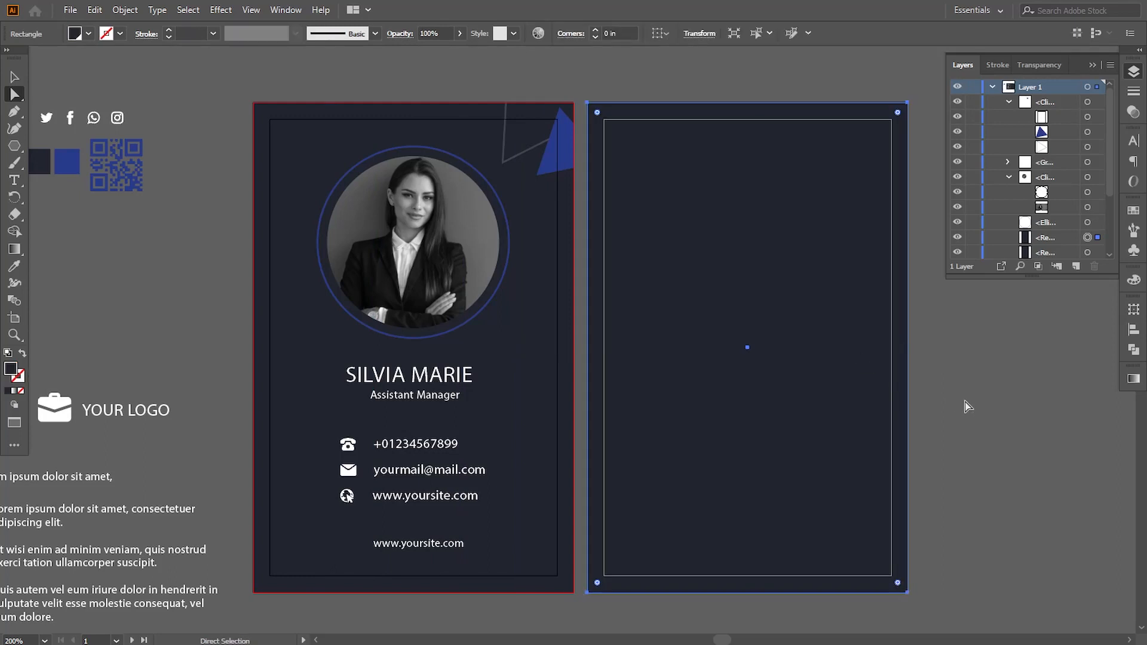
{"action": "left_click", "coordinate": [968, 406]}
- Place the QR code in the back card's lower-right corner, enlarged to about 0.61 in square, and bring it to the front
{"action": "left_click_drag", "start_coordinate": [927, 399], "coordinate": [871, 399]}
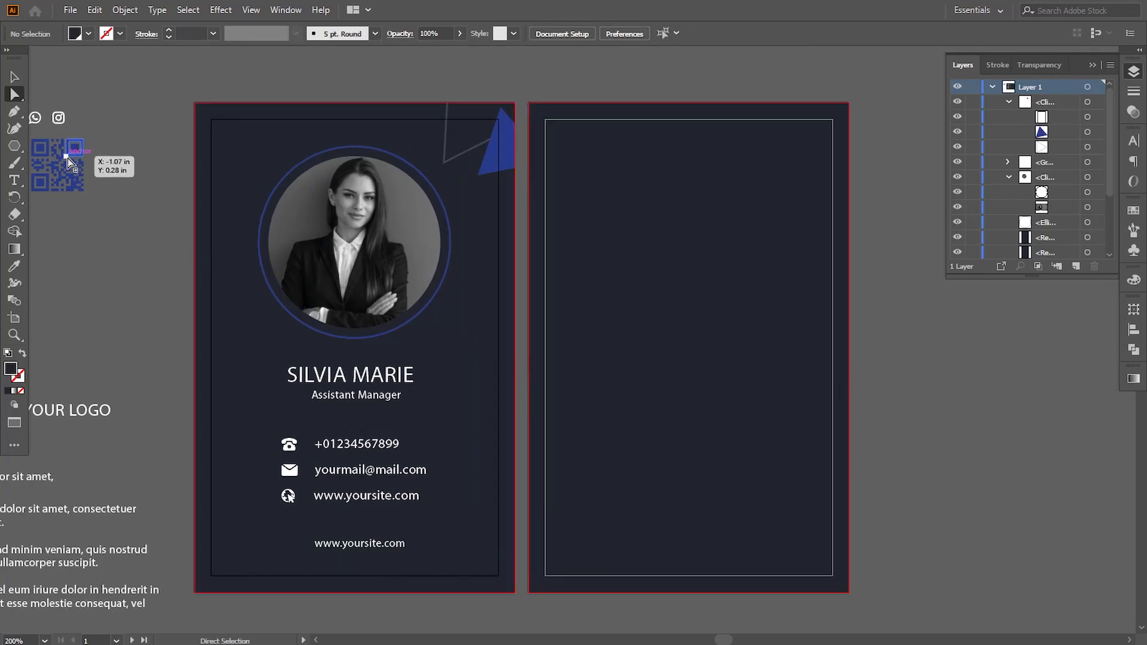
{"action": "key", "text": "v"}
{"action": "left_click_drag", "start_coordinate": [68, 161], "coordinate": [735, 472]}
{"action": "right_click", "coordinate": [780, 517]}
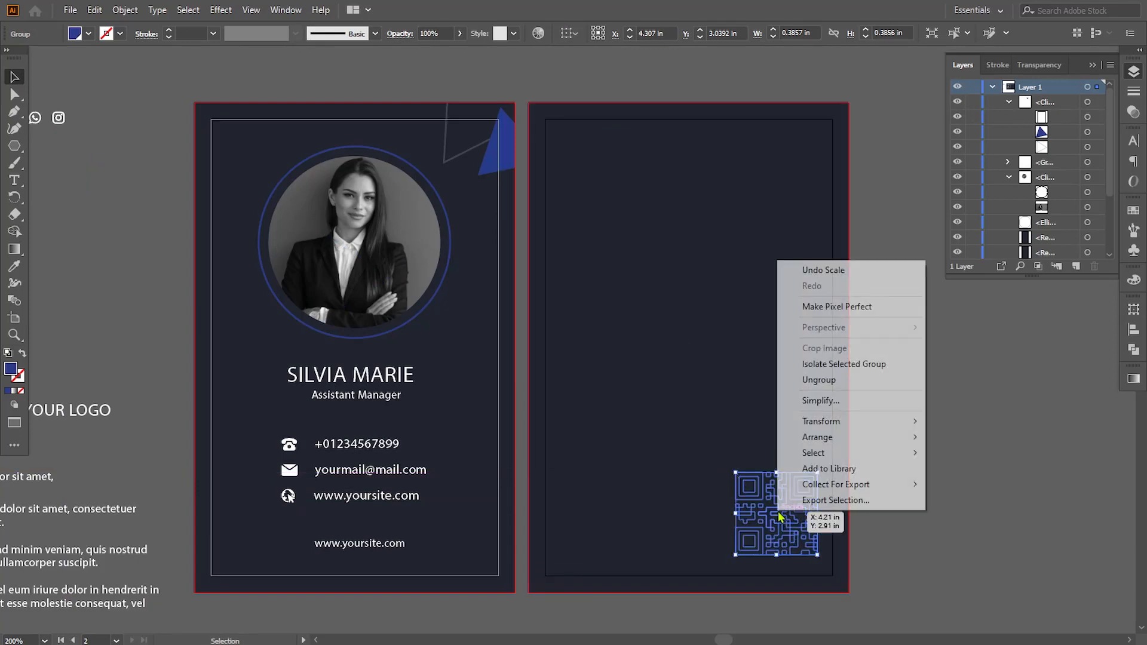
{"action": "mouse_move", "coordinate": [816, 439]}
{"action": "left_click", "coordinate": [944, 441]}
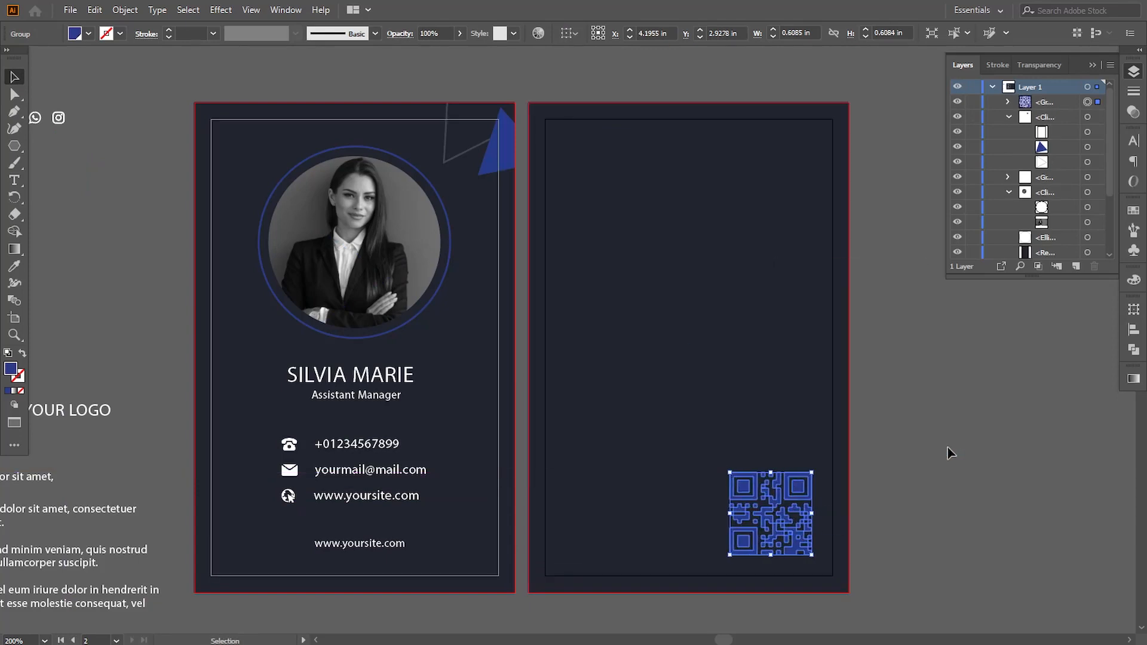
{"action": "key", "text": "Up"}
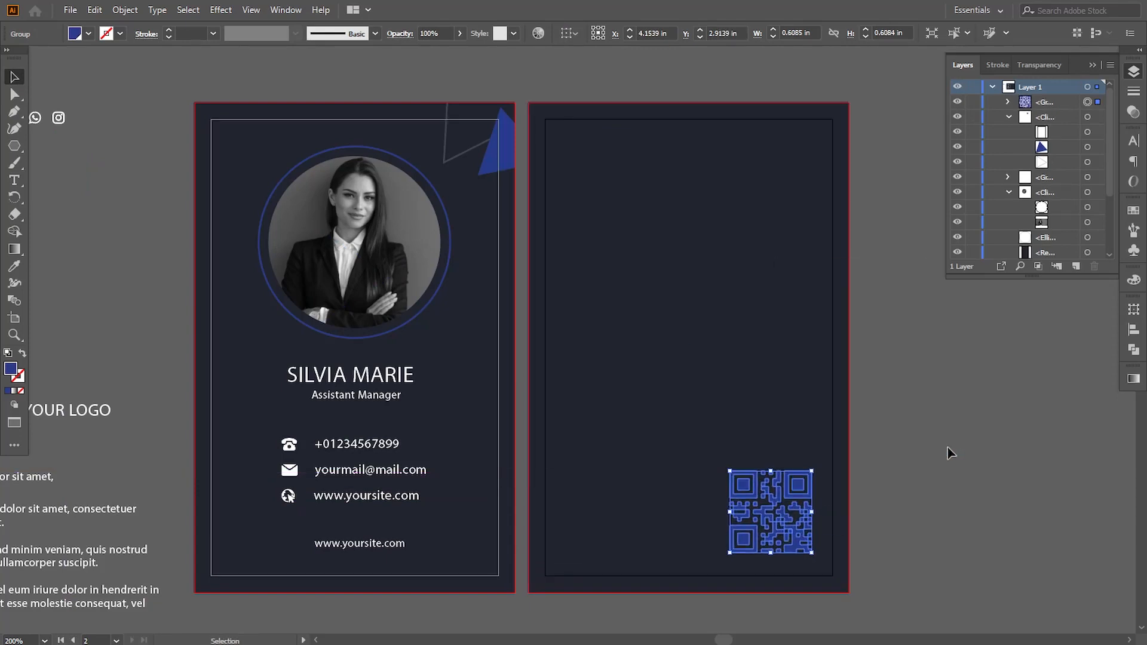
{"action": "key", "text": "Left"}
{"action": "left_click", "coordinate": [949, 449]}
- Move the social media icons to the back card's lower-left corner, level with the QR code's bottom, and bring them to the front
{"action": "left_click_drag", "start_coordinate": [197, 418], "coordinate": [270, 422]}
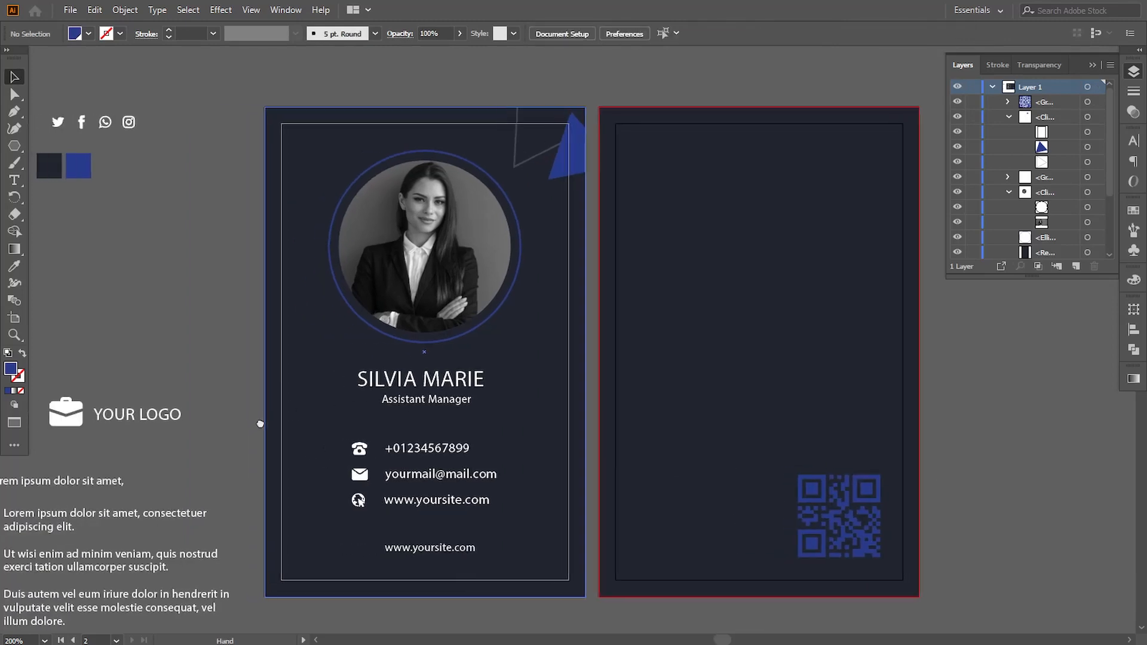
{"action": "left_click_drag", "start_coordinate": [116, 130], "coordinate": [703, 563]}
{"action": "right_click", "coordinate": [703, 563]}
{"action": "mouse_move", "coordinate": [744, 488]}
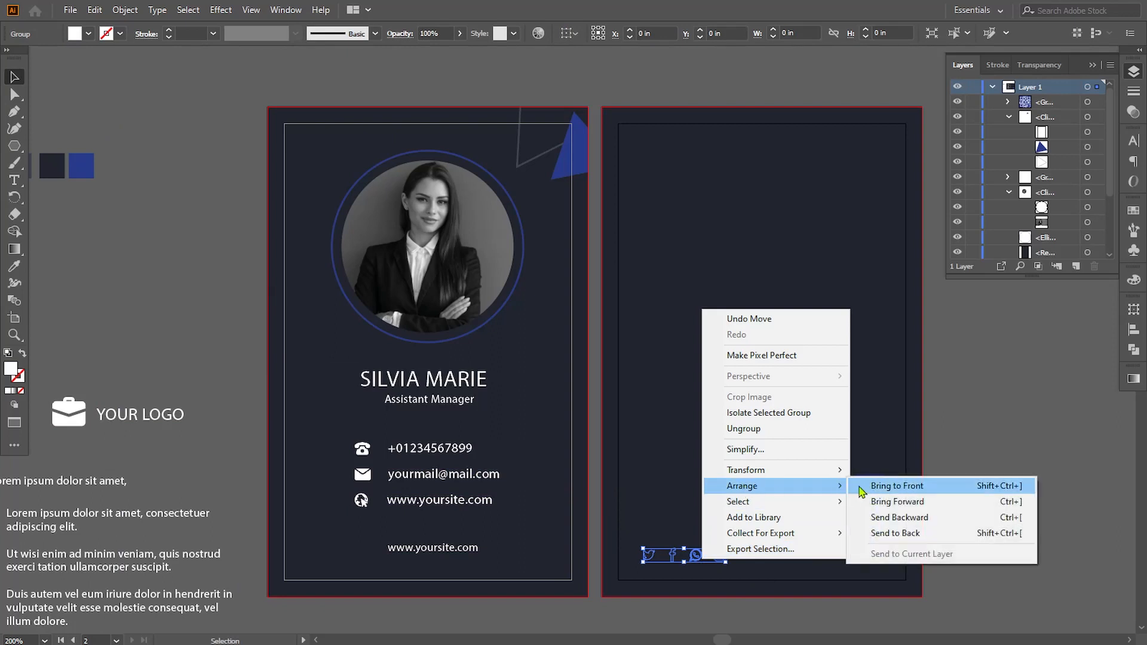
{"action": "left_click", "coordinate": [873, 487]}
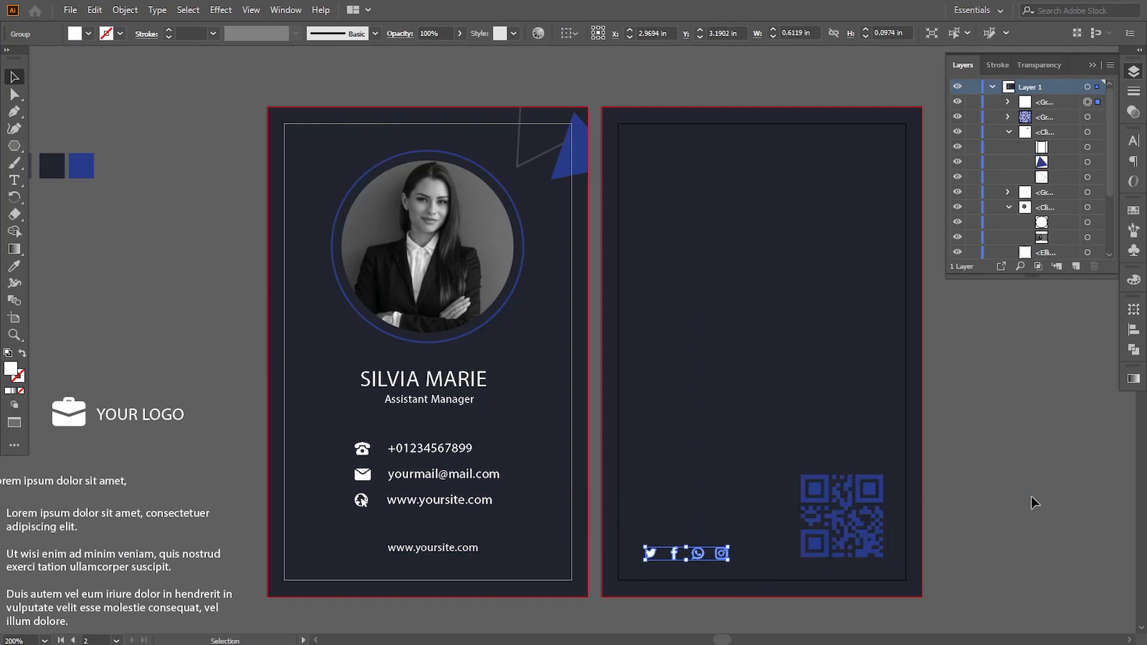
{"action": "left_click", "coordinate": [1034, 501]}
- Move the logo and text group onto the back card, bring it to the front and center it above the icons and QR code
{"action": "key", "text": "space"}
{"action": "left_click_drag", "start_coordinate": [679, 423], "coordinate": [724, 452]}
{"action": "left_click_drag", "start_coordinate": [184, 457], "coordinate": [818, 211]}
{"action": "key", "text": "space"}
{"action": "left_click_drag", "start_coordinate": [846, 323], "coordinate": [660, 296]}
{"action": "right_click", "coordinate": [659, 295]}
{"action": "mouse_move", "coordinate": [730, 467]}
{"action": "left_click", "coordinate": [848, 465]}
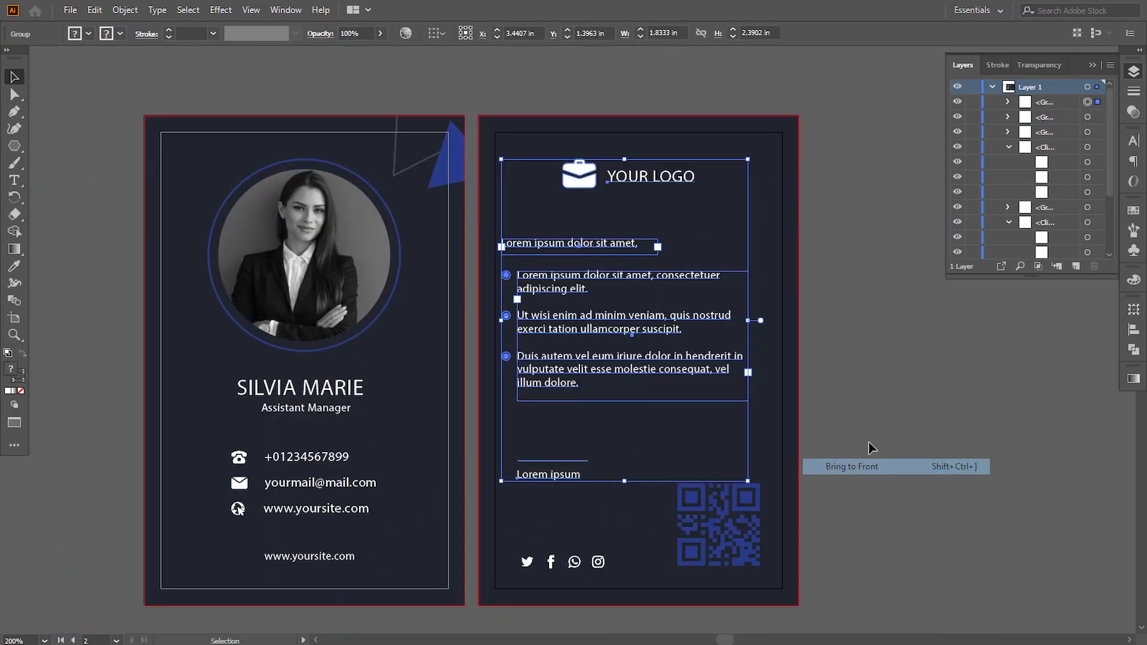
{"action": "left_click", "coordinate": [660, 146]}
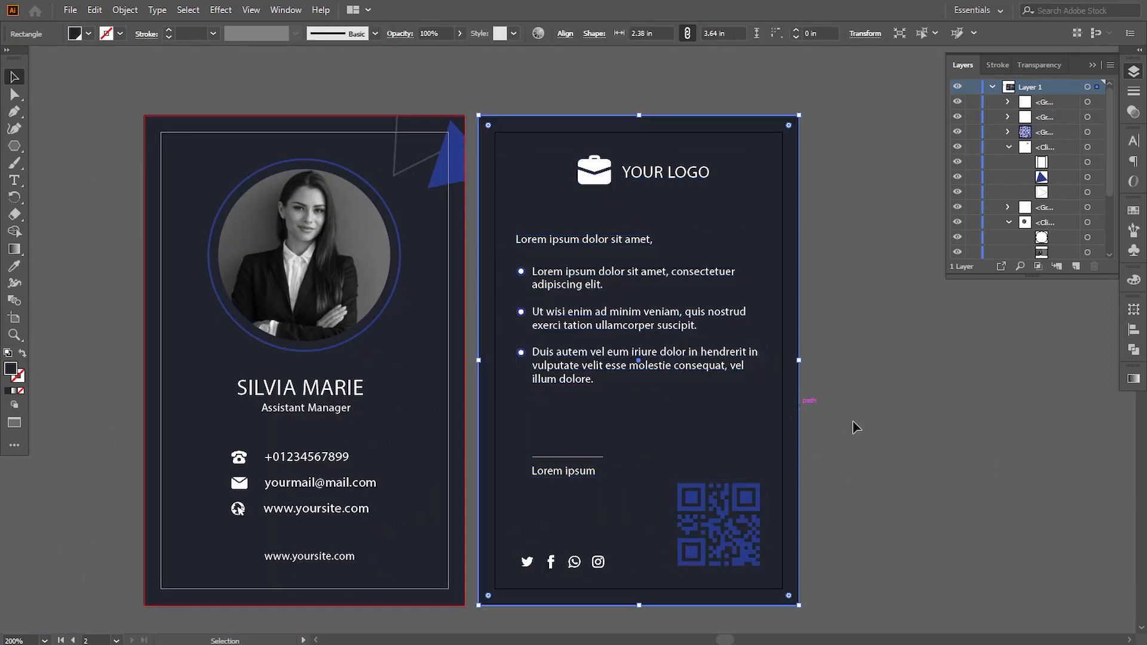
{"action": "left_click", "coordinate": [884, 434]}
- Collapse the expanded clip groups and Layer 1 in the layer list, and put the list away
{"action": "left_click_drag", "start_coordinate": [875, 437], "coordinate": [897, 432]}
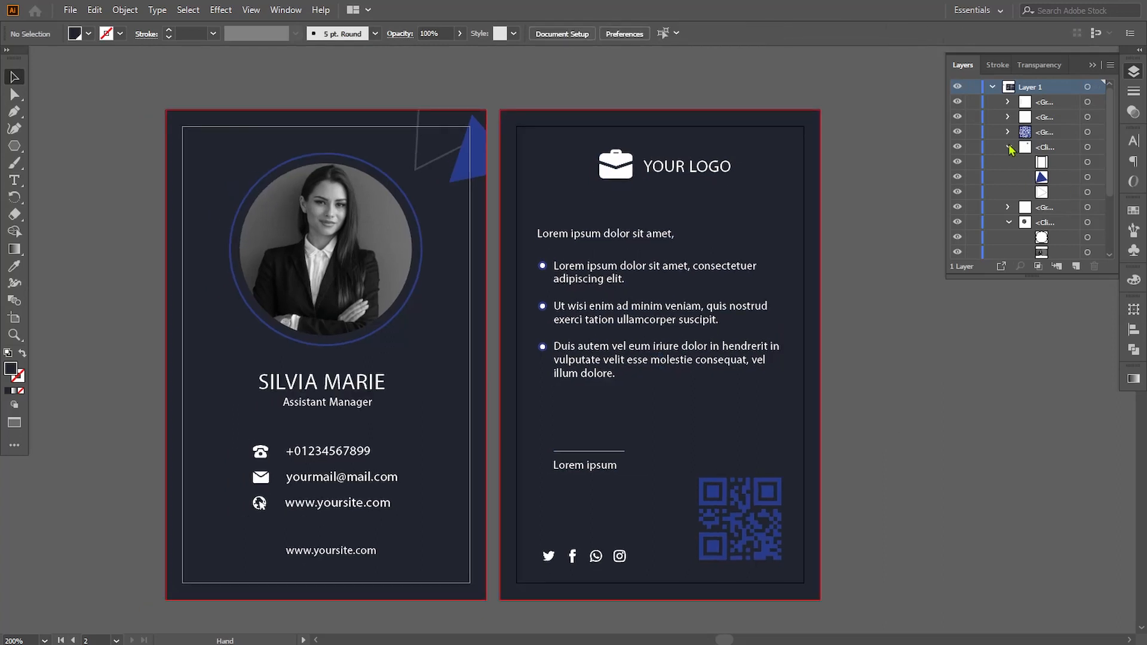
{"action": "left_click", "coordinate": [1008, 147]}
{"action": "left_click", "coordinate": [1010, 178]}
{"action": "left_click", "coordinate": [993, 87]}
{"action": "left_click", "coordinate": [1134, 71]}
- Delete the leftover color swatches beside the front card
{"action": "left_click_drag", "start_coordinate": [962, 371], "coordinate": [1098, 391]}
{"action": "left_click_drag", "start_coordinate": [190, 145], "coordinate": [66, 226]}
{"action": "key", "text": "Delete"}
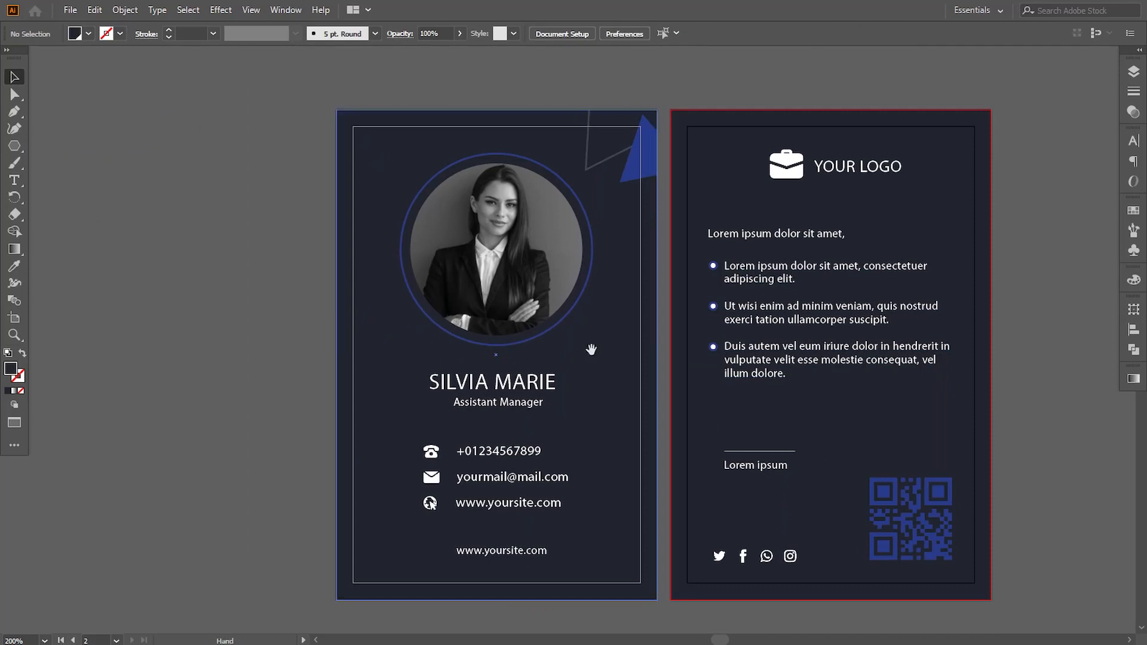
{"action": "left_click_drag", "start_coordinate": [591, 349], "coordinate": [494, 336]}
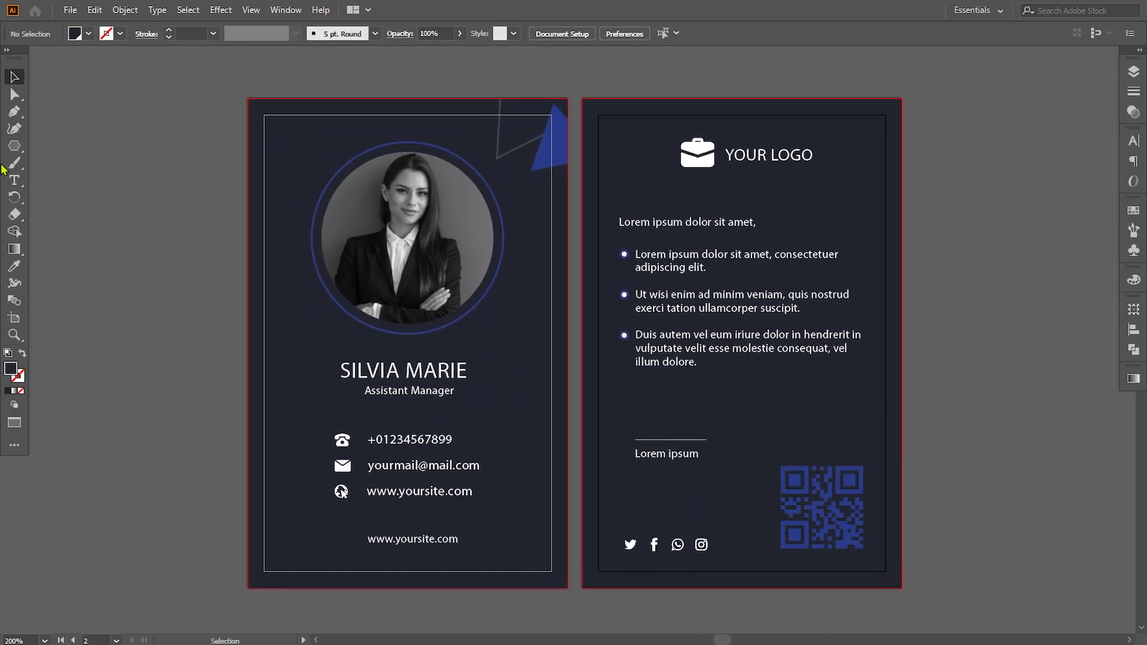
- Create a three-sided polygon with a 0.6944 in radius beside the back card, shrink it to about 0.09 × 0.10 in and point it right
{"action": "left_click", "coordinate": [985, 333]}
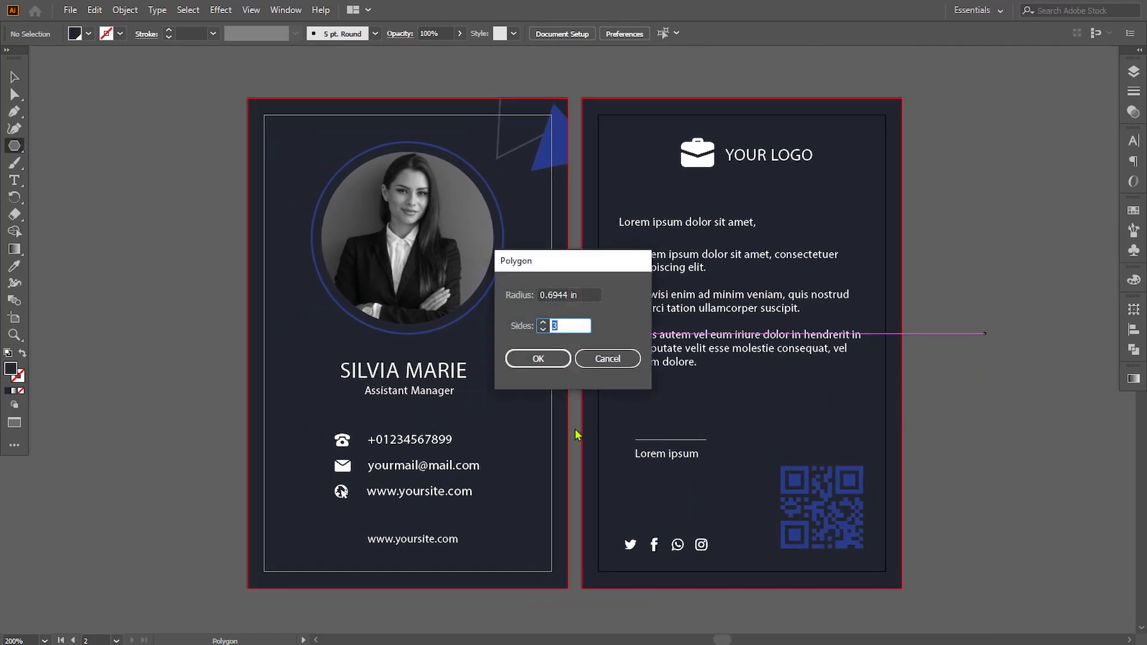
{"action": "left_click", "coordinate": [545, 363]}
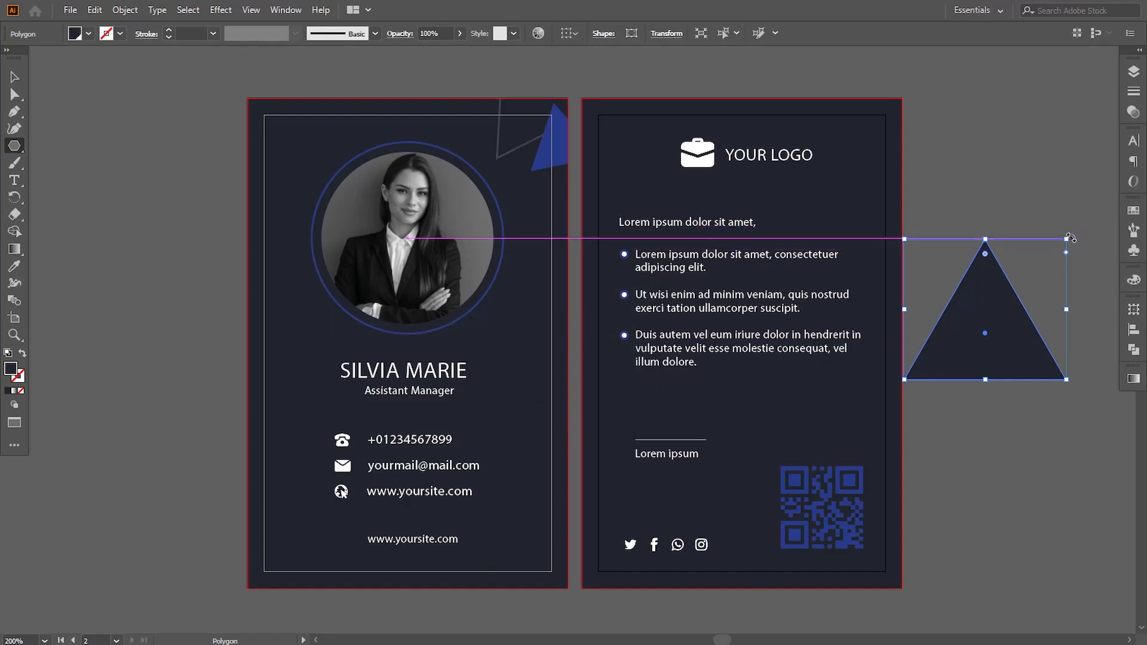
{"action": "left_click_drag", "start_coordinate": [1071, 238], "coordinate": [1016, 407]}
{"action": "left_click", "coordinate": [989, 354]}
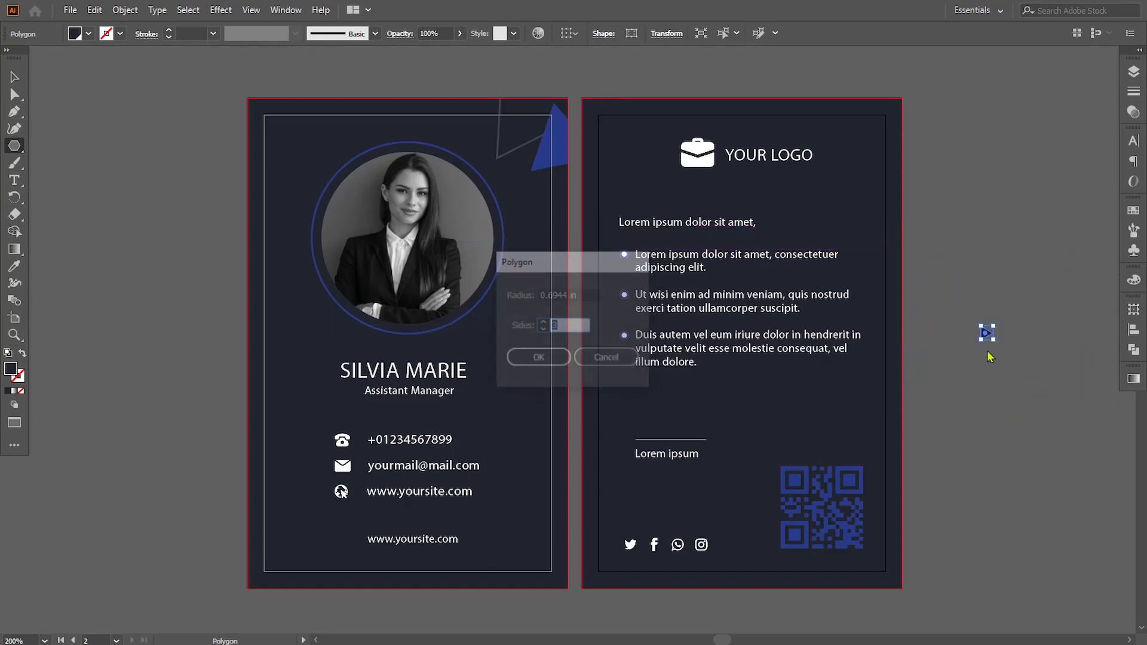
{"action": "left_click", "coordinate": [602, 360]}
- Move the small triangle onto the back card below the bullet list and give it the front corner triangle's blue fill
{"action": "left_click", "coordinate": [13, 77]}
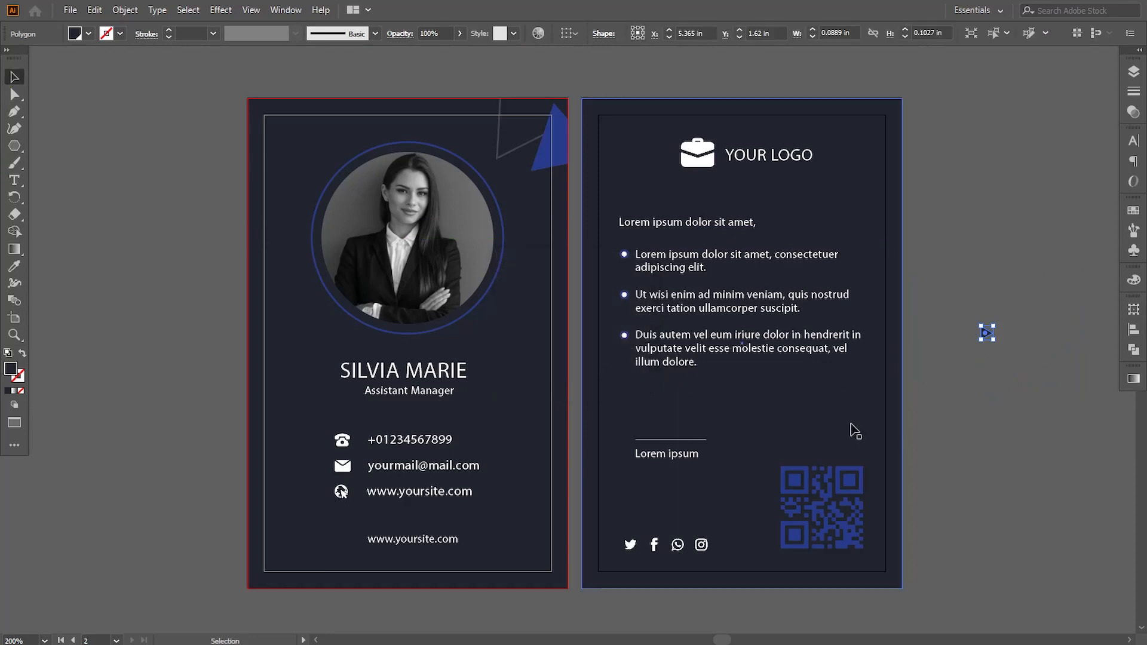
{"action": "left_click", "coordinate": [978, 400]}
{"action": "left_click_drag", "start_coordinate": [984, 336], "coordinate": [757, 411]}
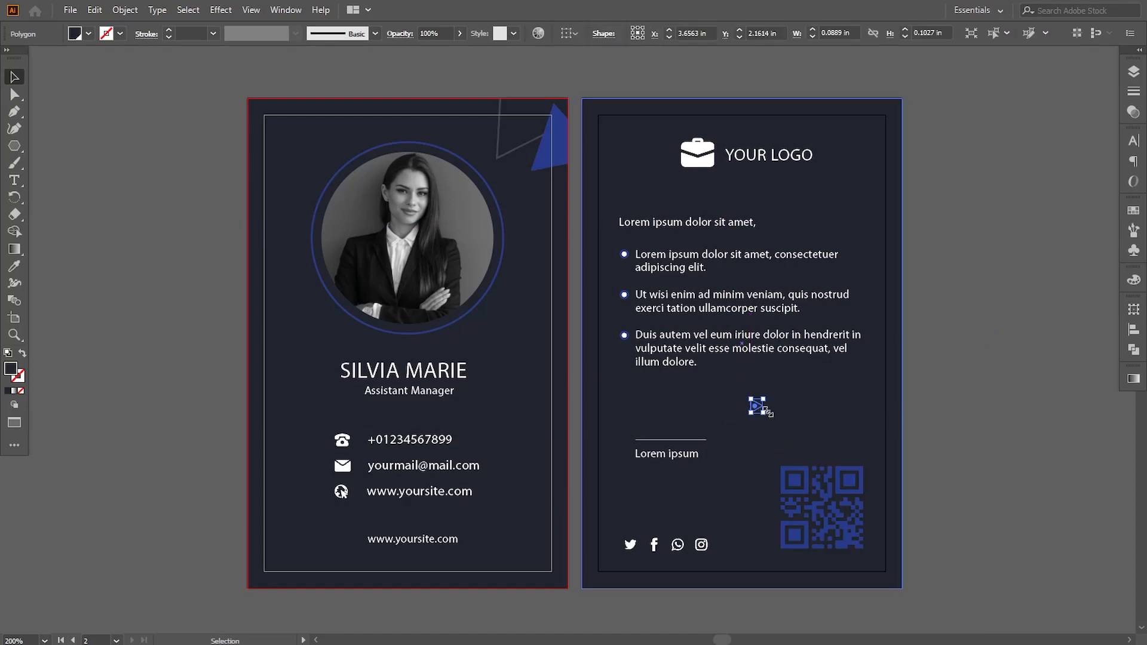
{"action": "left_click", "coordinate": [14, 266]}
{"action": "left_click", "coordinate": [551, 137]}
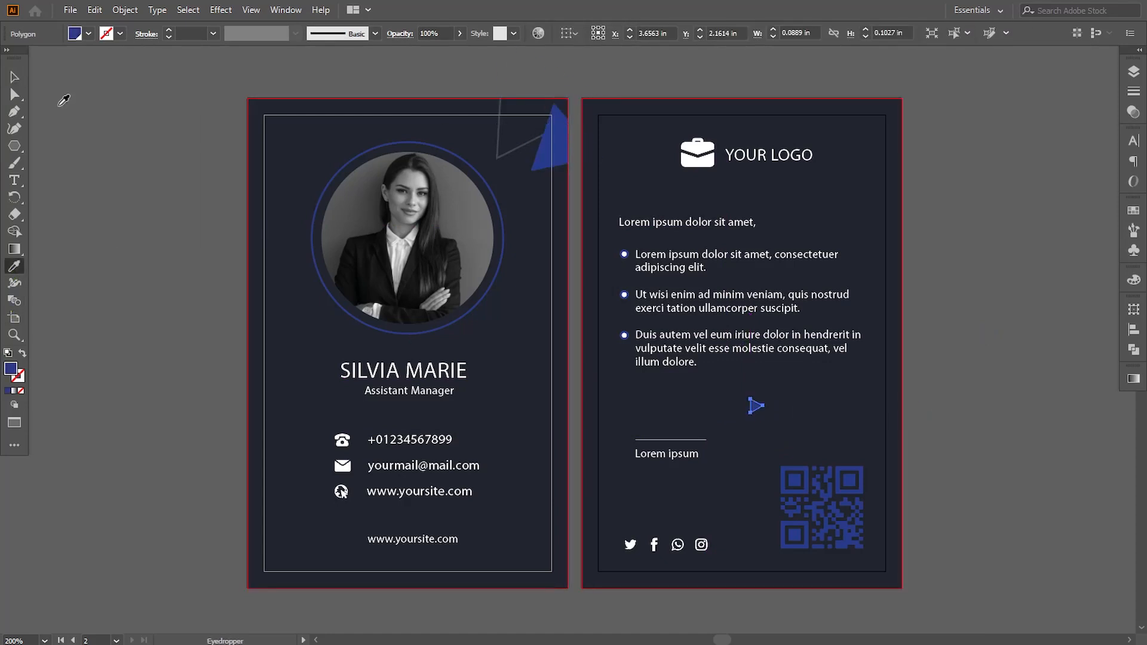
- Duplicate the small blue triangle to the right and repeat the copy twice to form an evenly spaced row of four
{"action": "left_click", "coordinate": [15, 79]}
{"action": "left_click", "coordinate": [630, 454]}
{"action": "left_click_drag", "start_coordinate": [757, 406], "coordinate": [781, 410]}
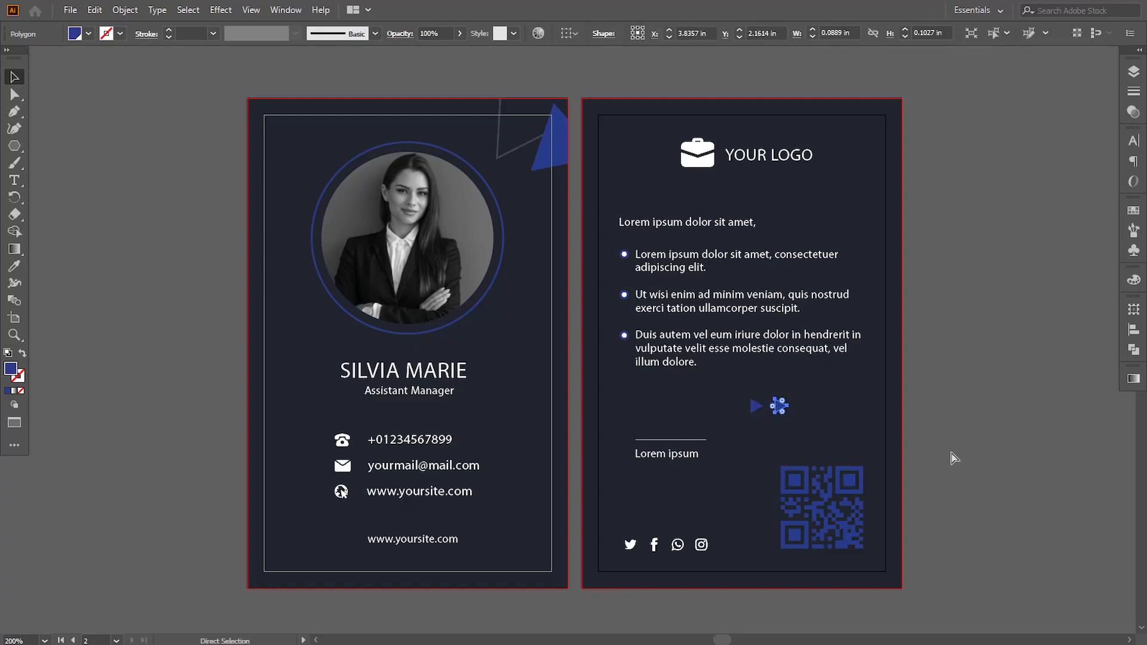
{"action": "key", "text": "ctrl+d"}
{"action": "key", "text": "ctrl+d"}
{"action": "left_click", "coordinate": [995, 449]}
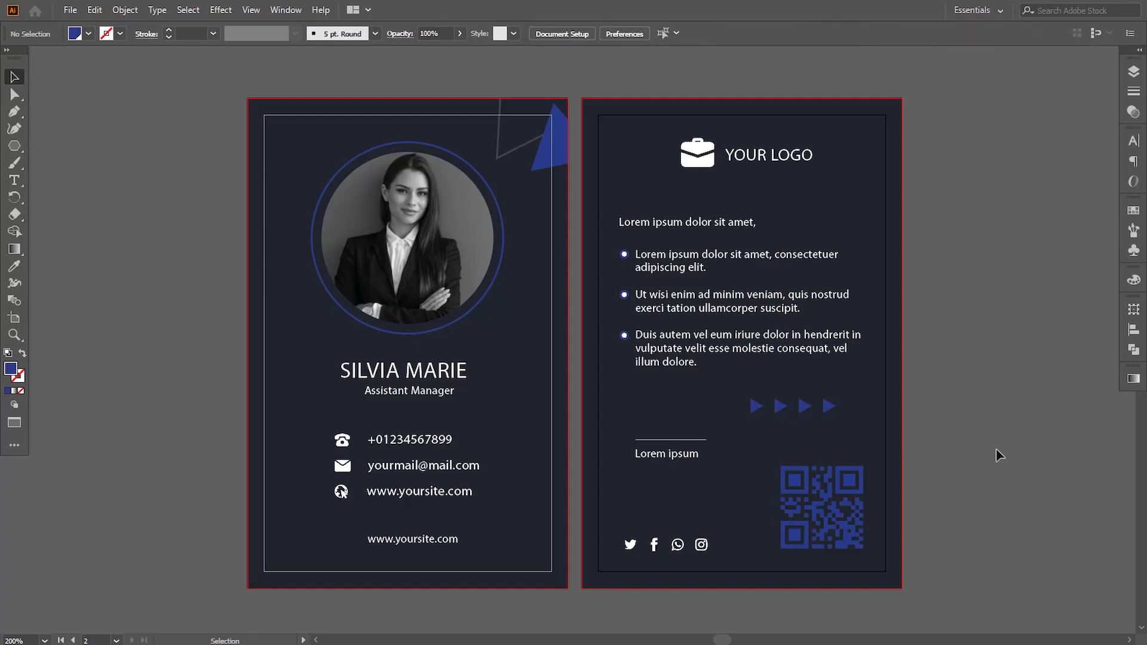